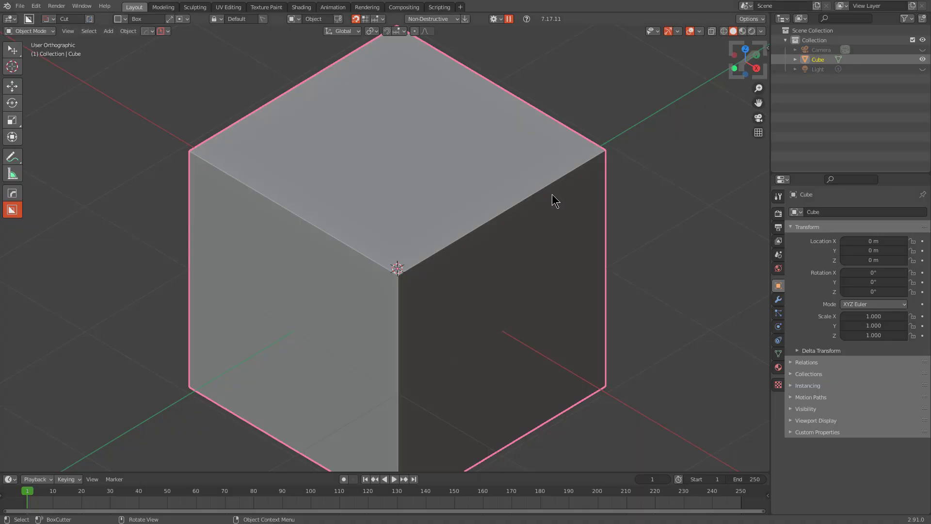
Step: Draw a box cut over the cube's front top edge, extrude it about 0.825 and round the cutter's corners
{"action": "middle_click_drag", "start_coordinate": [463, 221], "coordinate": [459, 211]}
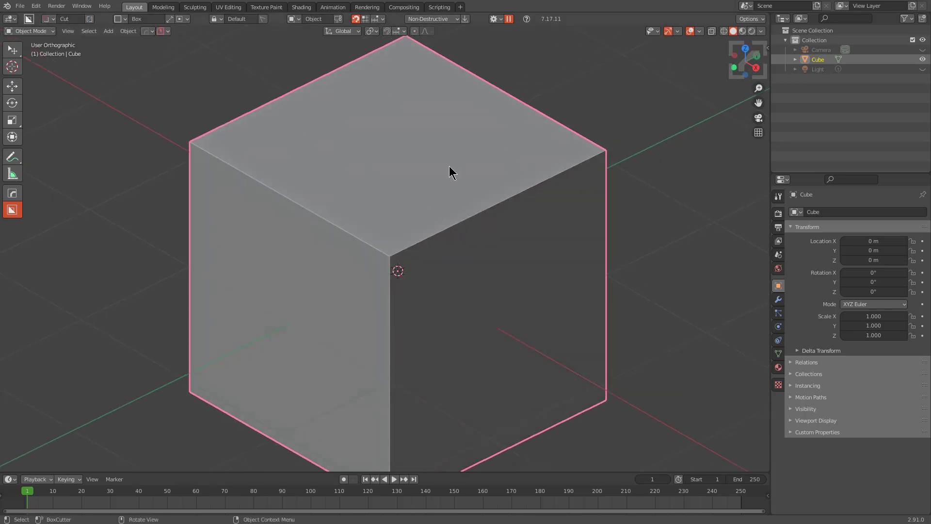
{"action": "mouse_move", "coordinate": [475, 150]}
{"action": "left_mouse_down"}
{"action": "mouse_move", "coordinate": [426, 312]}
{"action": "mouse_move", "coordinate": [406, 326]}
{"action": "left_mouse_up"}
{"action": "key", "text": "Tab"}
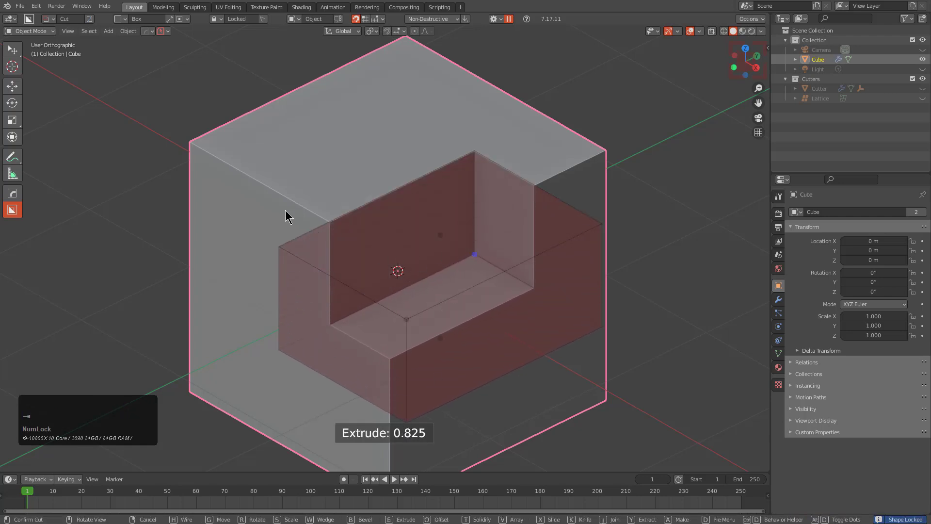
{"action": "middle_click_drag", "start_coordinate": [543, 301], "coordinate": [459, 274]}
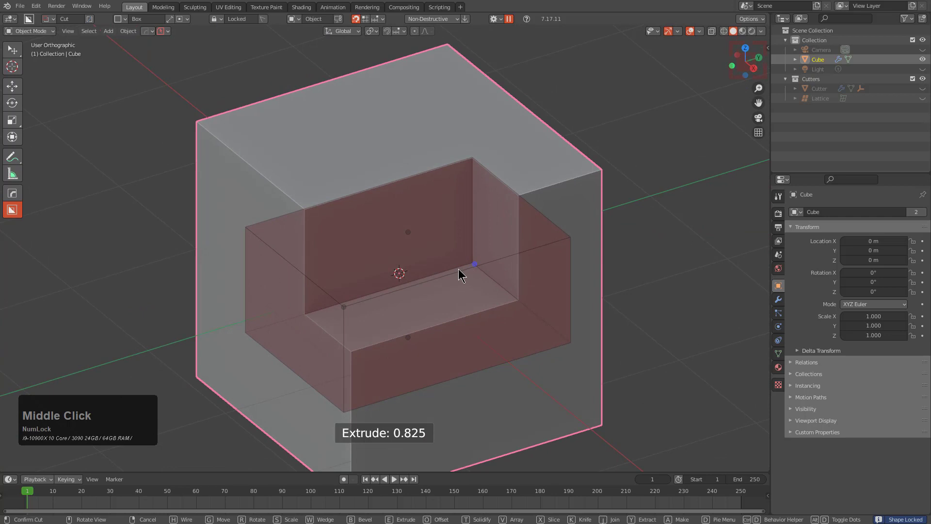
{"action": "left_click_drag", "start_coordinate": [475, 274], "coordinate": [357, 272]}
Step: Array the rounded cutter across the cube with a count of 2 and apply the cut
{"action": "key", "text": "v"}
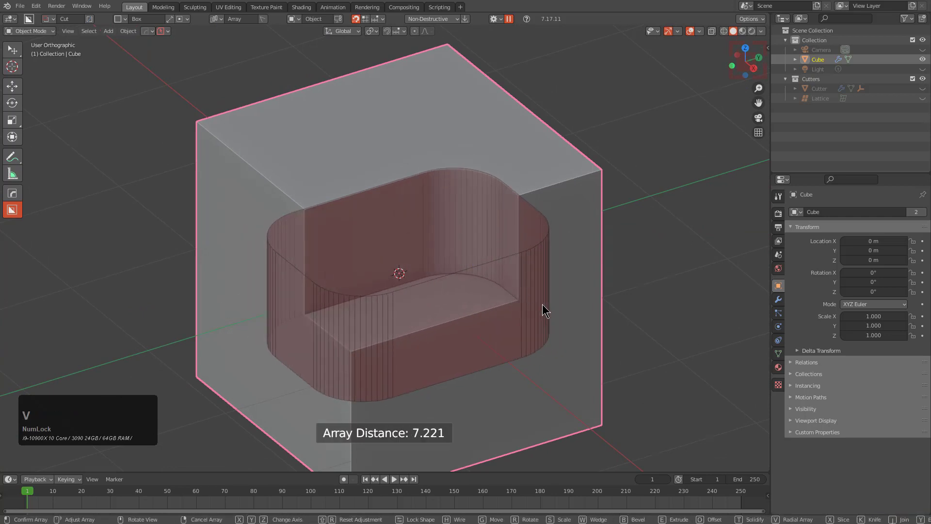
{"action": "scroll", "coordinate": [410, 273], "scroll_direction": "down", "scroll_amount": 3}
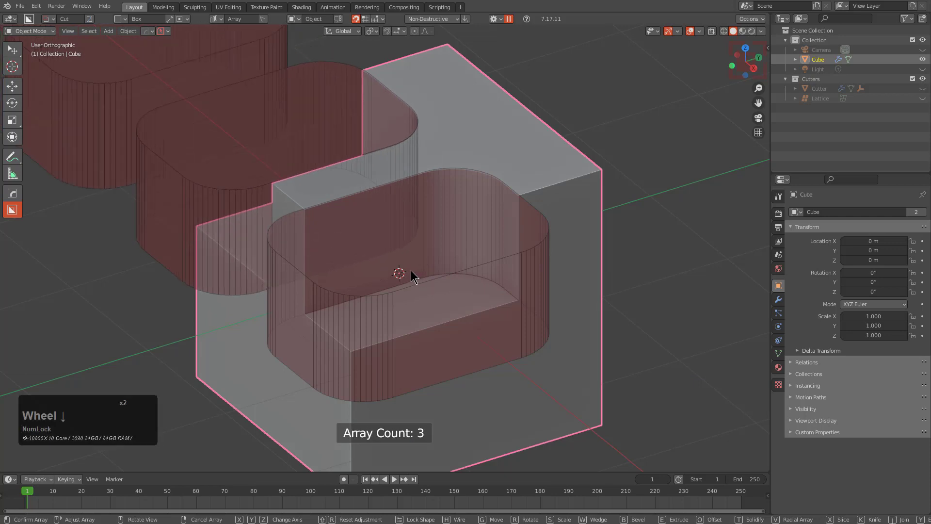
{"action": "left_click", "coordinate": [416, 269]}
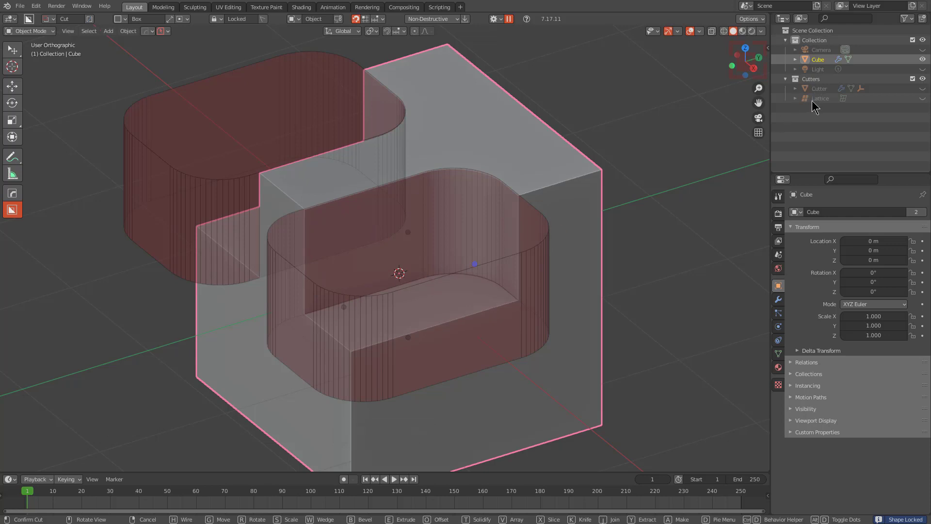
{"action": "left_click", "coordinate": [665, 6]}
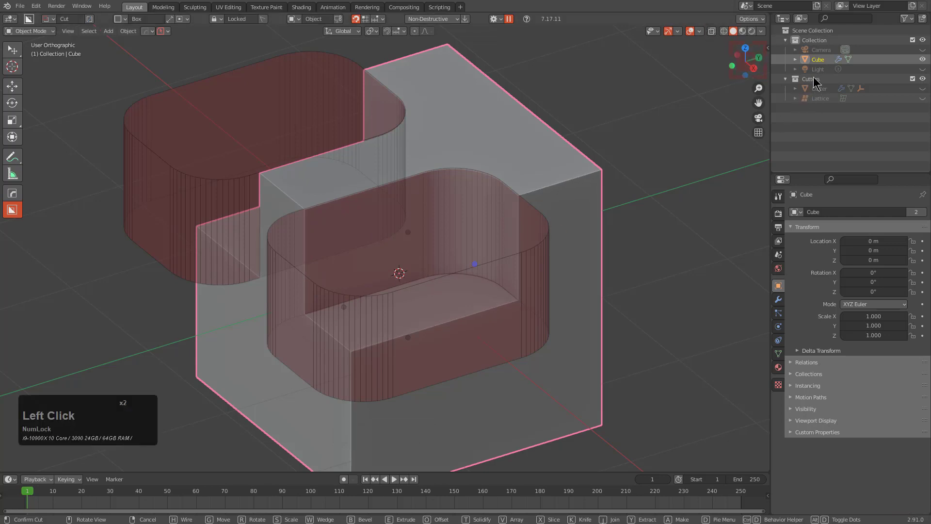
{"action": "left_click", "coordinate": [817, 92]}
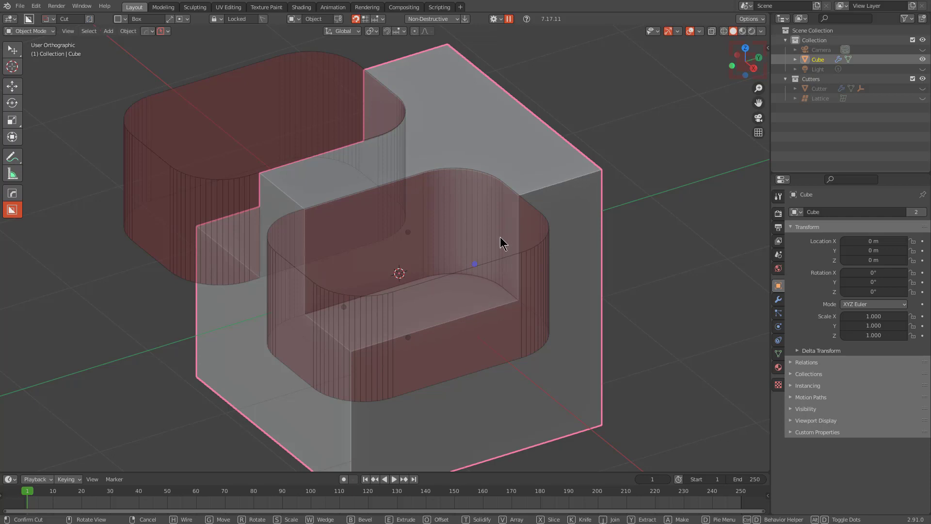
{"action": "middle_click_drag", "start_coordinate": [501, 237], "coordinate": [517, 266]}
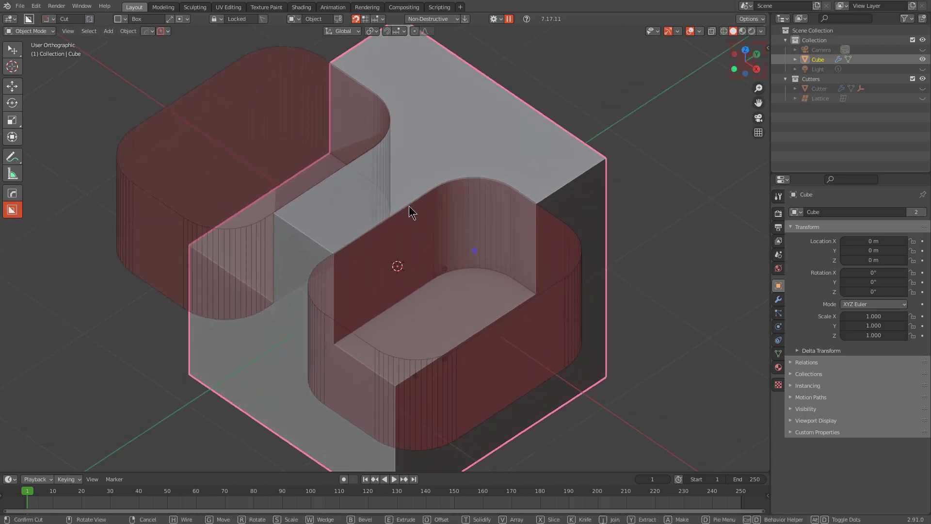
{"action": "left_click", "coordinate": [470, 184]}
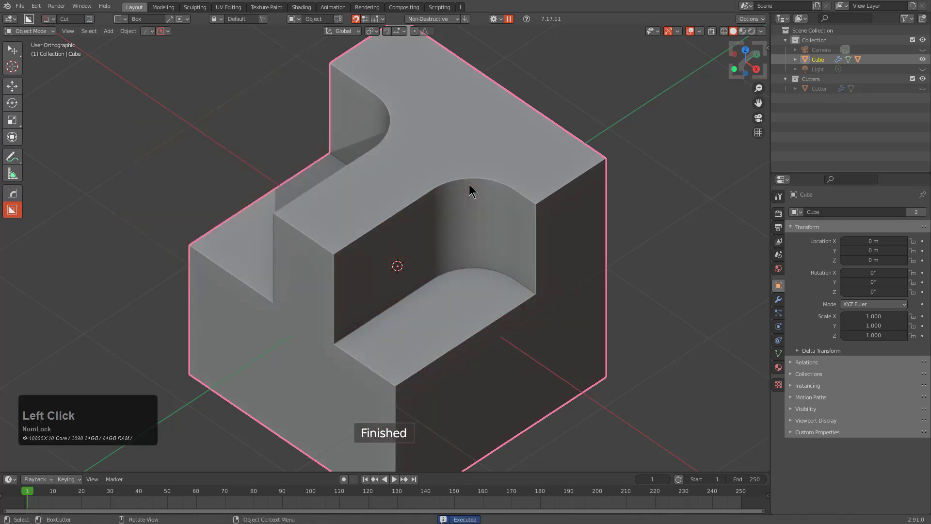
Step: Enable the Debug option in the BoxCutter add-on preferences and close the preferences
{"action": "middle_click_drag", "start_coordinate": [441, 225], "coordinate": [436, 229]}
{"action": "key", "text": "F4"}
{"action": "left_click", "coordinate": [436, 229]}
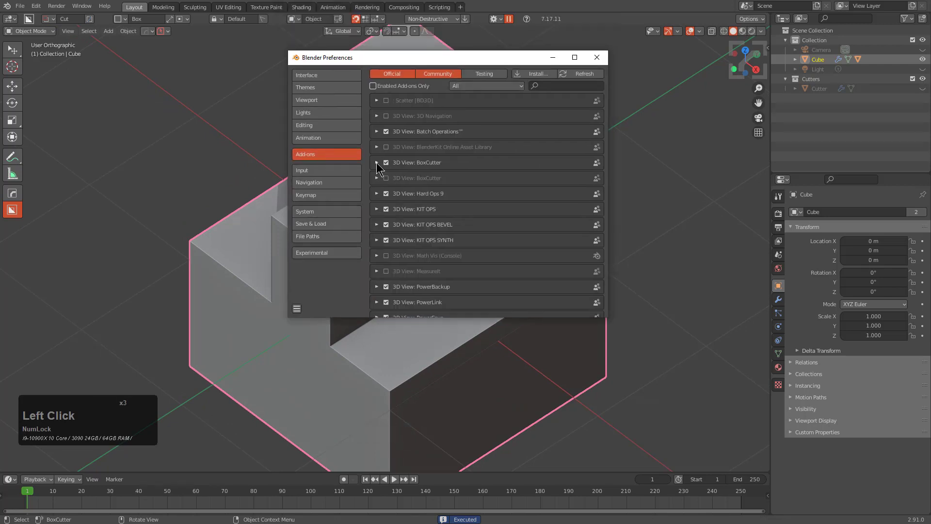
{"action": "left_click", "coordinate": [376, 163]}
{"action": "scroll", "coordinate": [436, 186], "scroll_direction": "down", "scroll_amount": 10}
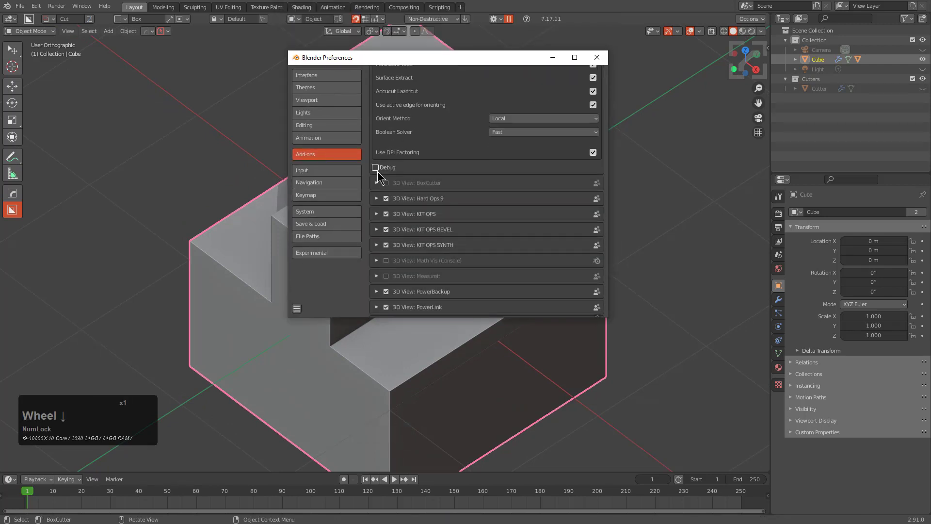
{"action": "left_click", "coordinate": [377, 171]}
{"action": "left_click", "coordinate": [597, 57]}
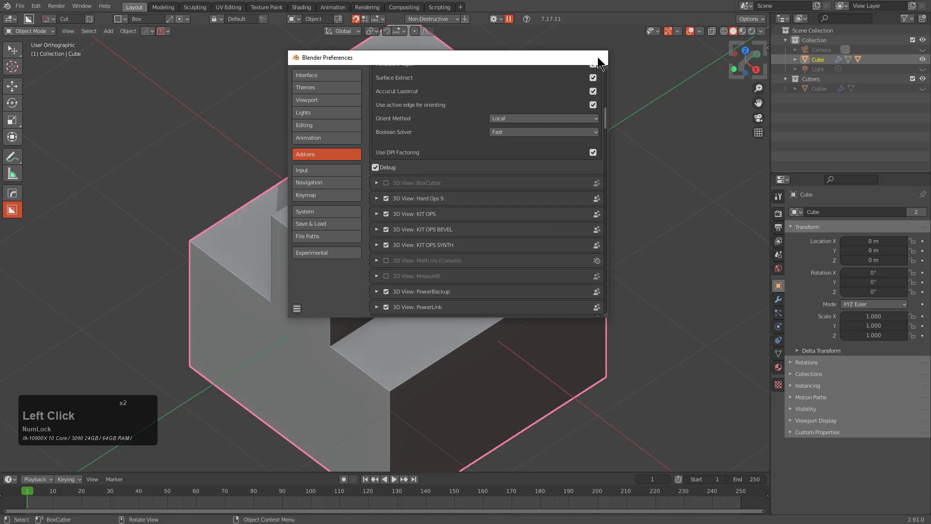
Step: Draw a second box cut over the rounded end of the existing recess, bevel it about 0.436 wide and lock the shape
{"action": "middle_click_drag", "start_coordinate": [543, 146], "coordinate": [458, 143]}
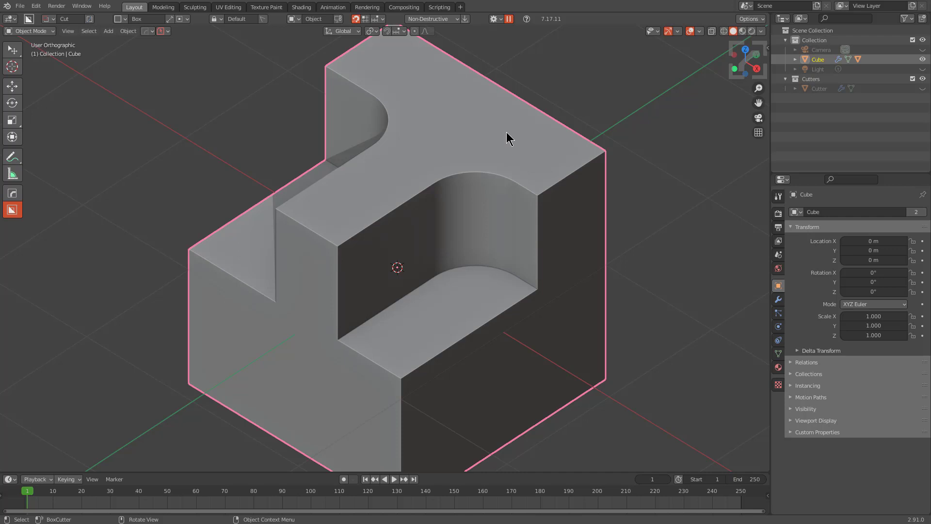
{"action": "left_click_drag", "start_coordinate": [495, 135], "coordinate": [535, 270]}
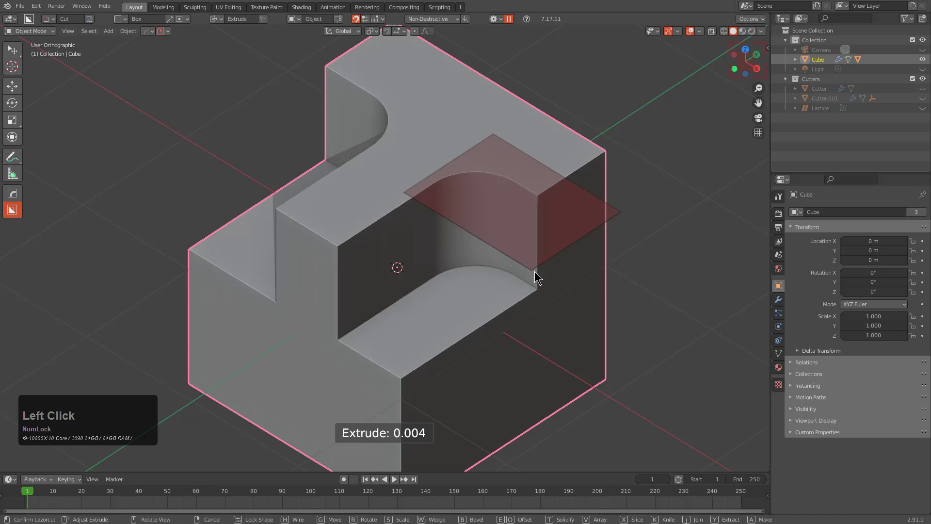
{"action": "key", "text": "b"}
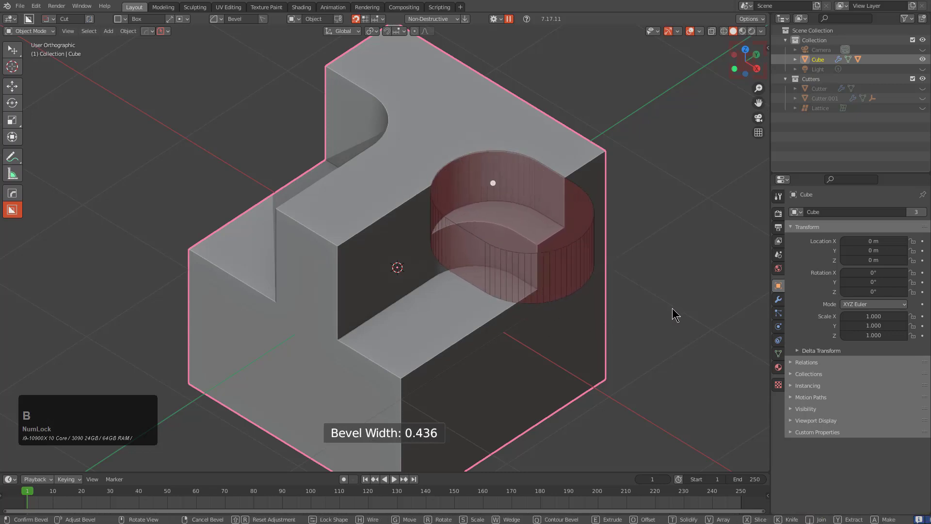
{"action": "left_click", "coordinate": [677, 310]}
{"action": "middle_click_drag", "start_coordinate": [678, 305], "coordinate": [359, 202]}
{"action": "scroll", "coordinate": [360, 203], "scroll_direction": "down", "scroll_amount": 1}
{"action": "scroll", "coordinate": [596, 237], "scroll_direction": "up", "scroll_amount": 3}
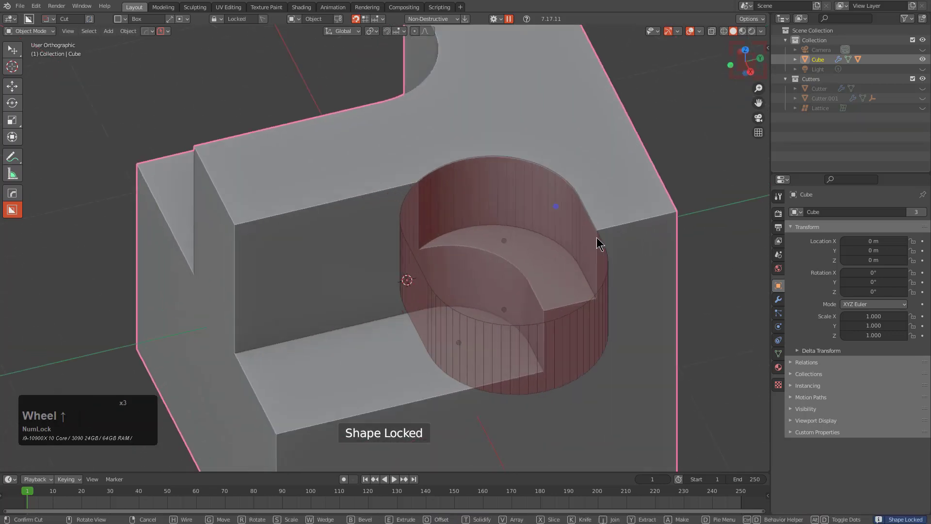
Step: Make the live Cutter.001 the active object and raise the cutter's top above the cube's upper face
{"action": "middle_click_drag", "start_coordinate": [596, 238], "coordinate": [540, 253]}
{"action": "scroll", "coordinate": [586, 225], "scroll_direction": "up", "scroll_amount": 1}
{"action": "left_click_drag", "start_coordinate": [586, 224], "coordinate": [558, 253]}
{"action": "middle_click_drag", "start_coordinate": [584, 339], "coordinate": [554, 331]}
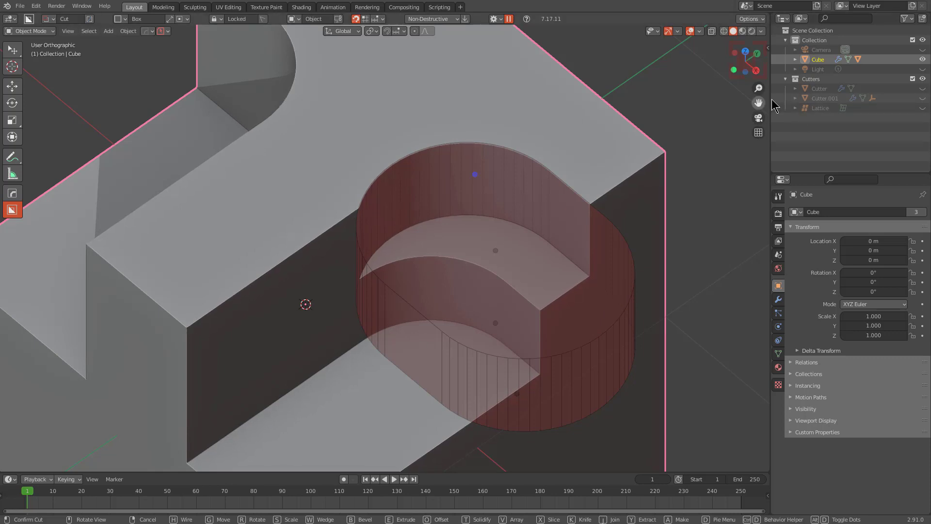
{"action": "left_click", "coordinate": [826, 99]}
{"action": "middle_click_drag", "start_coordinate": [675, 213], "coordinate": [406, 140]}
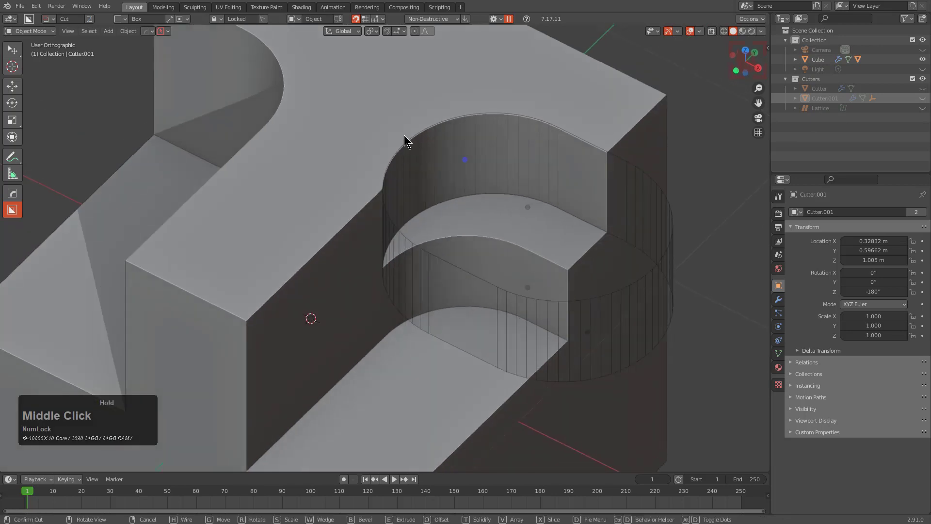
{"action": "left_click_drag", "start_coordinate": [528, 210], "coordinate": [544, 146]}
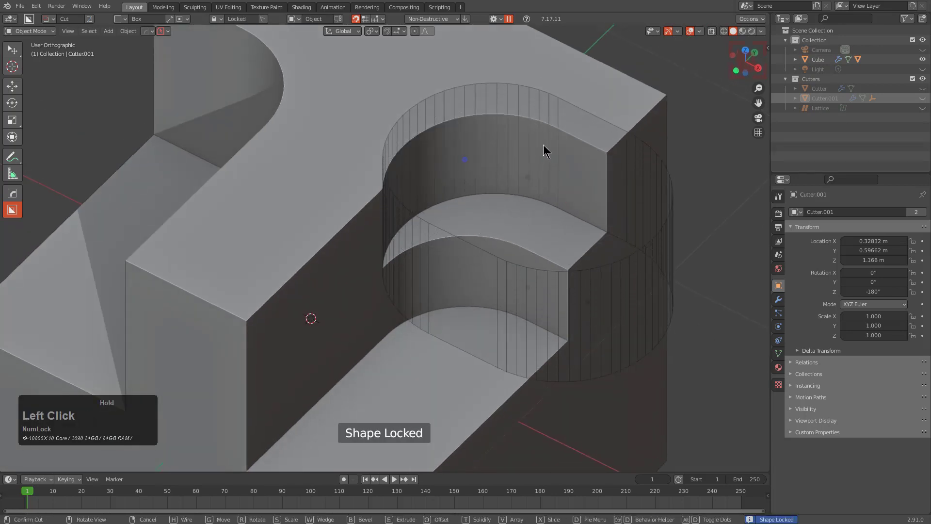
Step: Toggle the viewport display of Cutter.001's Weld and Bevel modifiers off and on to compare their effect on the cut
{"action": "left_click", "coordinate": [778, 299]}
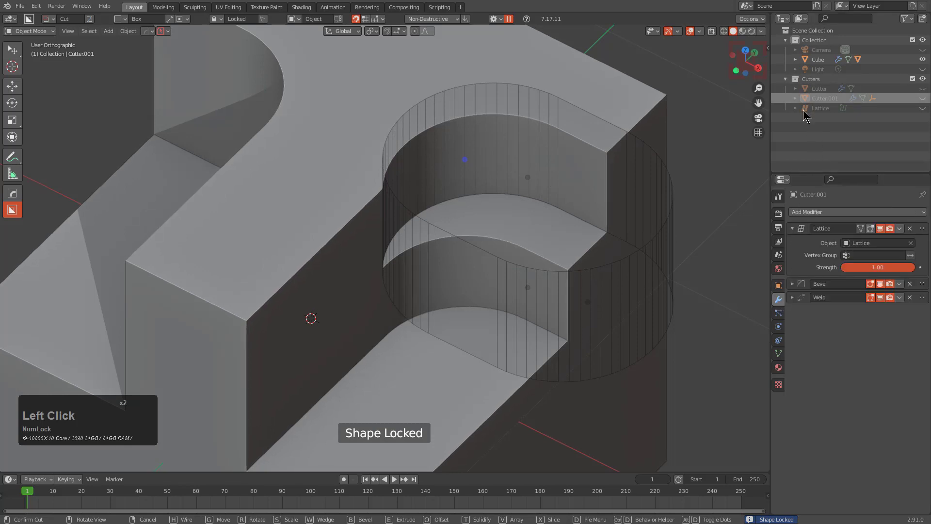
{"action": "left_click", "coordinate": [879, 297]}
{"action": "left_click", "coordinate": [880, 297]}
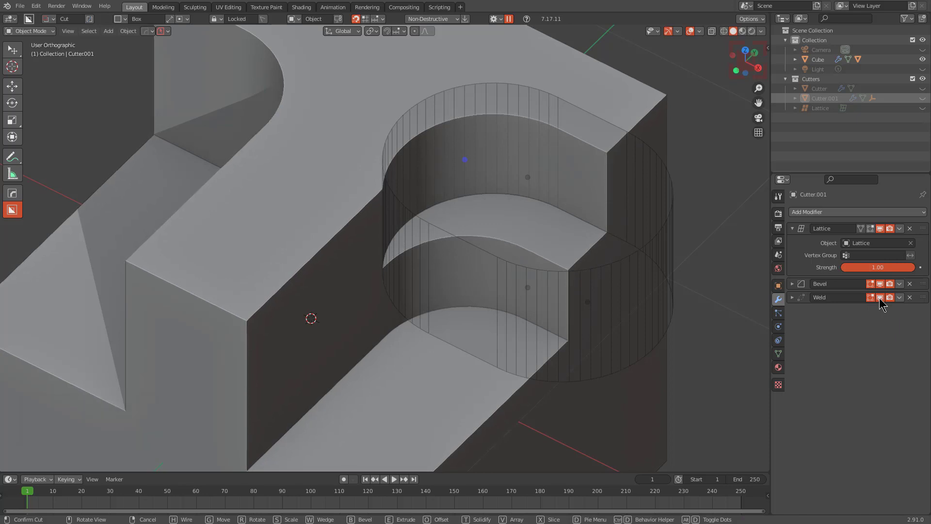
{"action": "left_click", "coordinate": [879, 297]}
{"action": "left_click", "coordinate": [880, 298]}
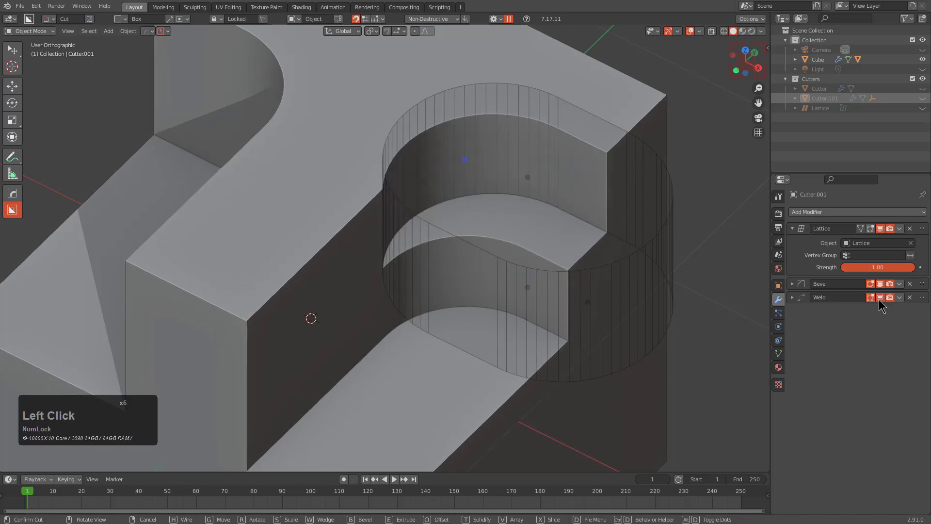
{"action": "left_click", "coordinate": [879, 297]}
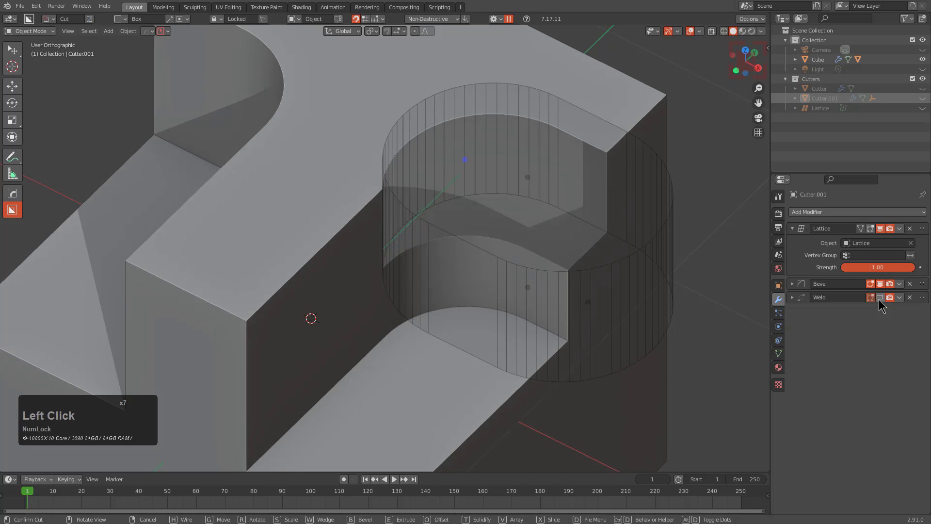
{"action": "left_click", "coordinate": [879, 297]}
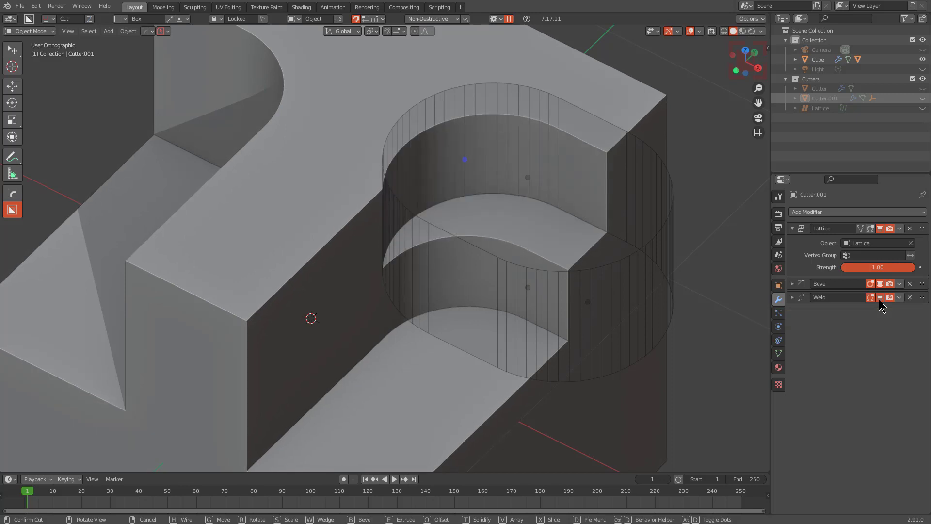
{"action": "left_click", "coordinate": [879, 298]}
{"action": "left_click", "coordinate": [879, 284]}
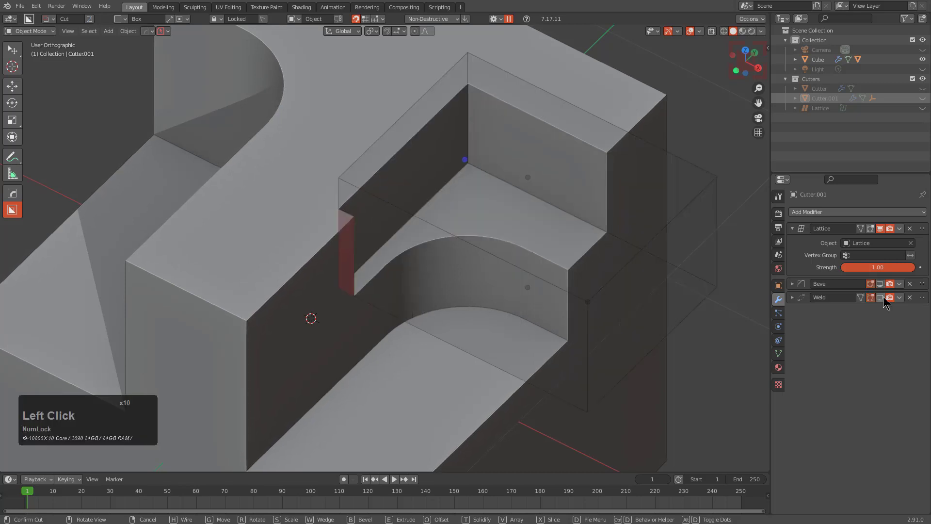
{"action": "left_click", "coordinate": [880, 285]}
Step: Add an Array modifier to Cutter.001 and set its relative offset Factor X to 1.210
{"action": "left_click", "coordinate": [845, 214]}
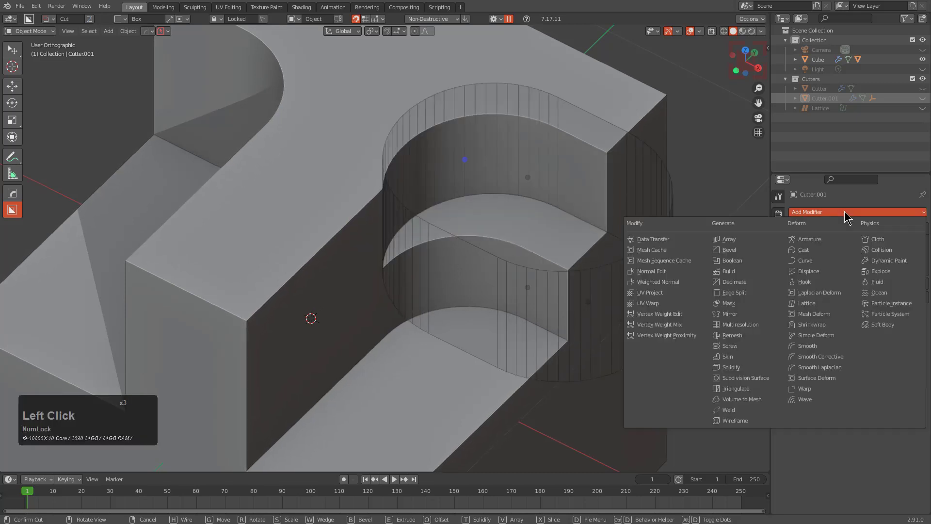
{"action": "left_click", "coordinate": [730, 240]}
{"action": "left_click_drag", "start_coordinate": [858, 367], "coordinate": [878, 367]}
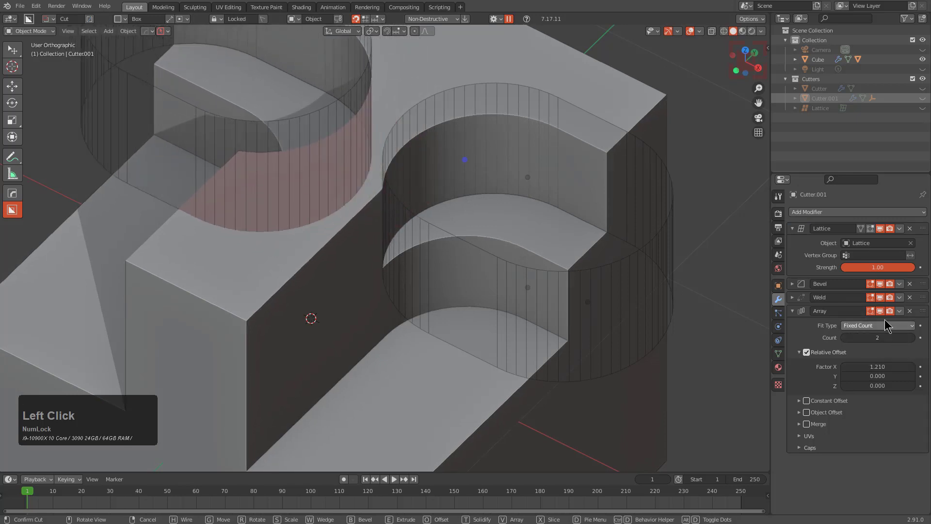
Step: Add a second Array modifier to Cutter.001 with relative offset X 0 and Y 1.180
{"action": "left_click", "coordinate": [815, 213]}
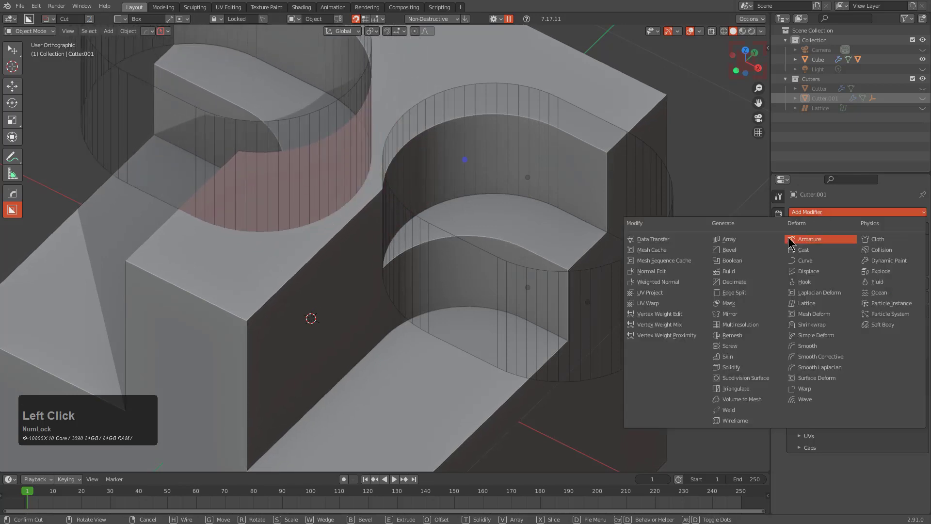
{"action": "left_click", "coordinate": [729, 239]}
{"action": "scroll", "coordinate": [882, 426], "scroll_direction": "down", "scroll_amount": 5}
{"action": "left_click", "coordinate": [883, 429]}
{"action": "double_click", "coordinate": [883, 428]}
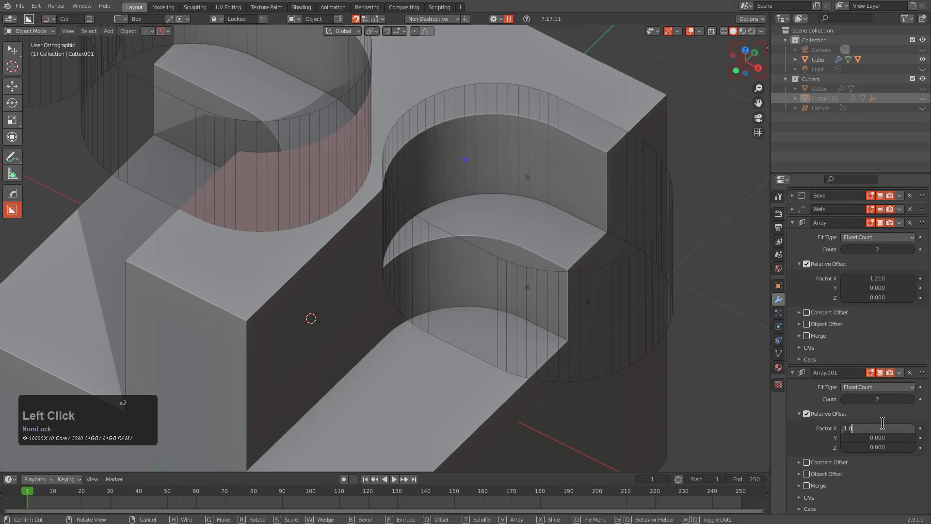
{"action": "type", "text": "0"}
{"action": "key", "text": "Tab"}
{"action": "type", "text": "1"}
{"action": "key", "text": "KP_Enter"}
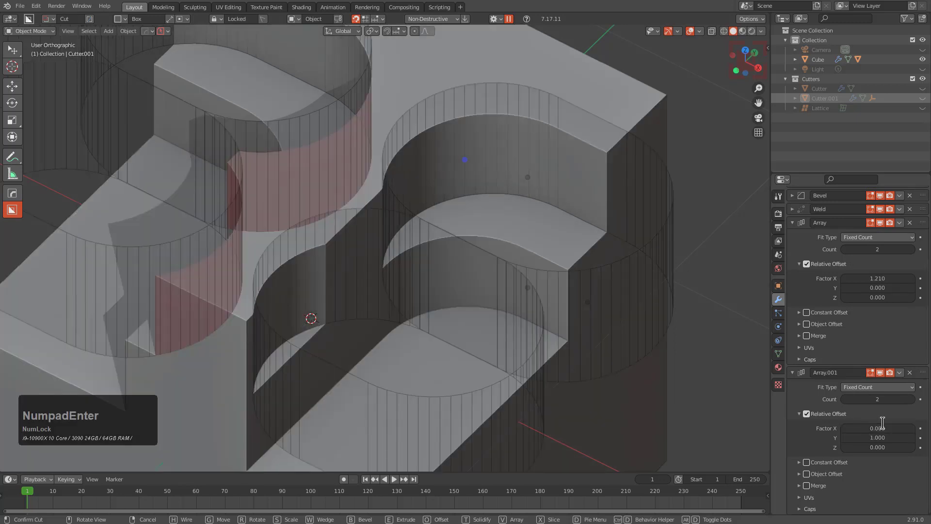
{"action": "left_click_drag", "start_coordinate": [878, 437], "coordinate": [917, 437], "text": "shift"}
Step: Collapse the settings of Cutter.001's first Array modifier
{"action": "scroll", "coordinate": [441, 208], "scroll_direction": "down", "scroll_amount": 3}
{"action": "mouse_move", "coordinate": [440, 208]}
{"action": "middle_mouse_down"}
{"action": "mouse_move", "coordinate": [549, 218]}
{"action": "mouse_move", "coordinate": [451, 225]}
{"action": "mouse_move", "coordinate": [496, 229]}
{"action": "mouse_move", "coordinate": [444, 210]}
{"action": "middle_mouse_up"}
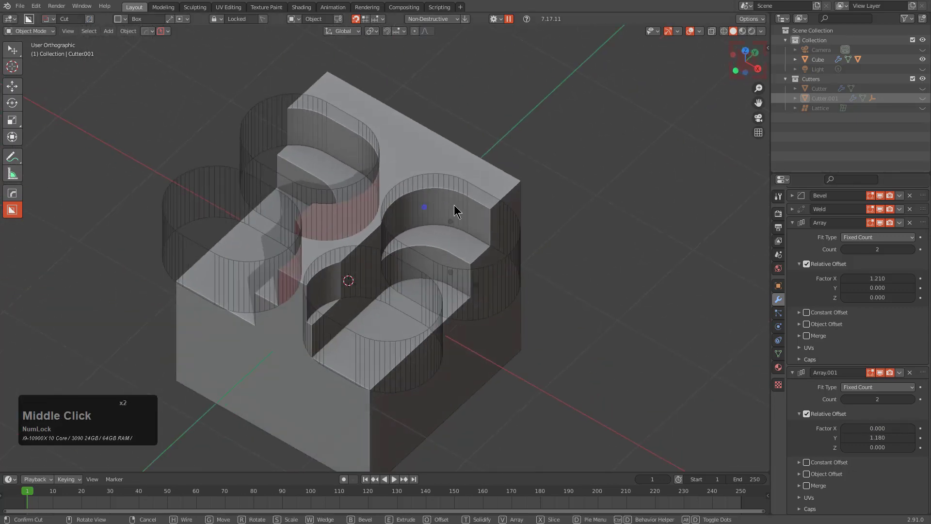
{"action": "scroll", "coordinate": [454, 210], "scroll_direction": "up", "scroll_amount": 2}
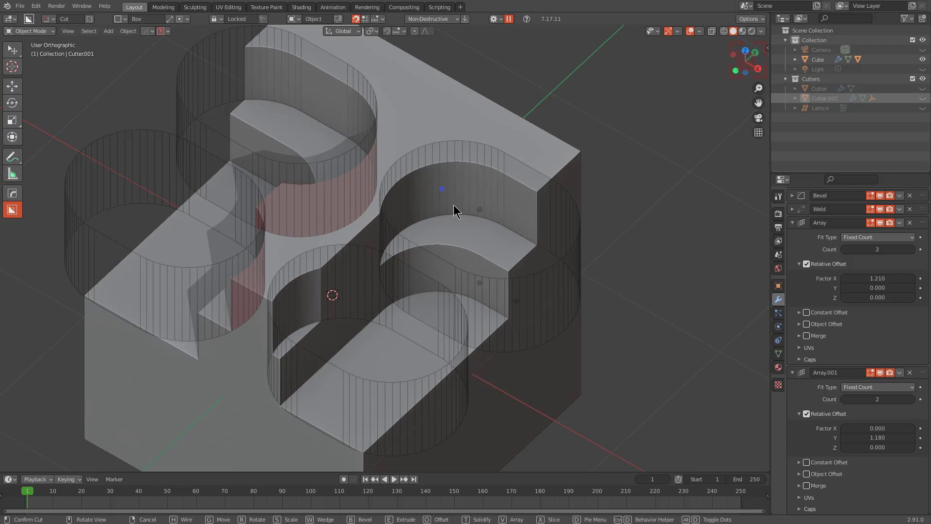
{"action": "middle_click_drag", "start_coordinate": [502, 234], "coordinate": [737, 253]}
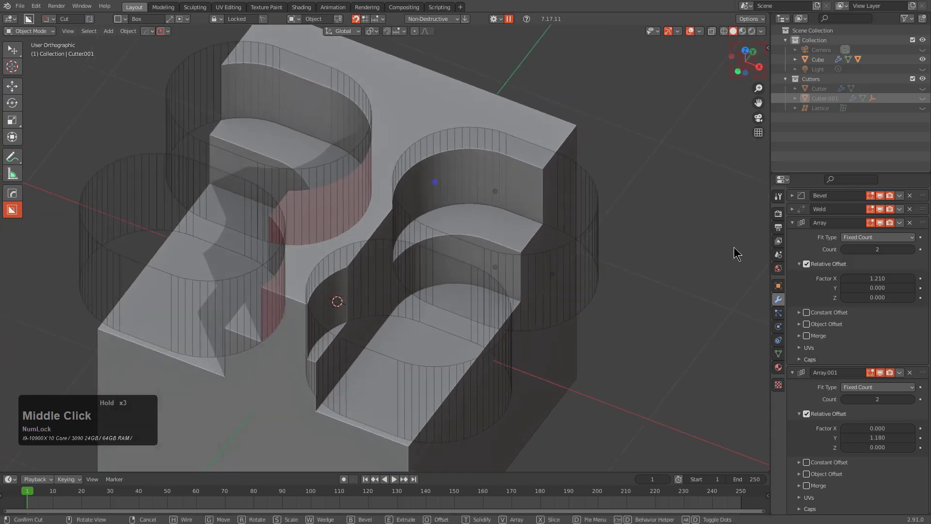
{"action": "left_click", "coordinate": [793, 222]}
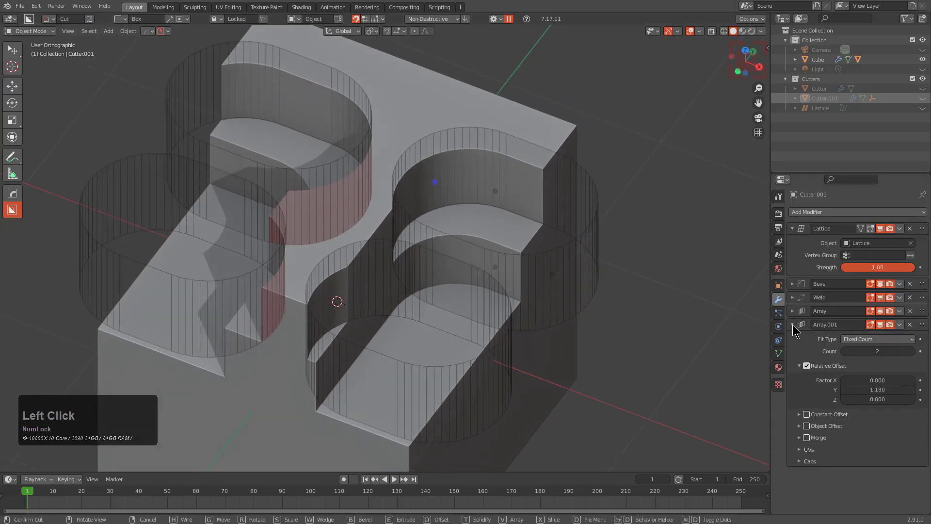
Step: Collapse the settings of Cutter.001's second Array and Lattice modifiers, and open the shape origin options
{"action": "left_click", "coordinate": [792, 324]}
{"action": "left_click", "coordinate": [792, 228]}
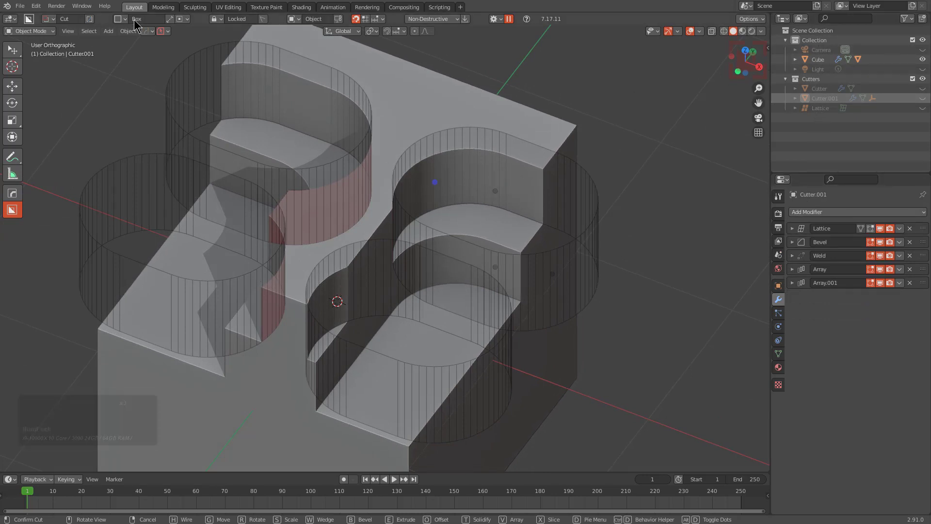
{"action": "left_click", "coordinate": [180, 19]}
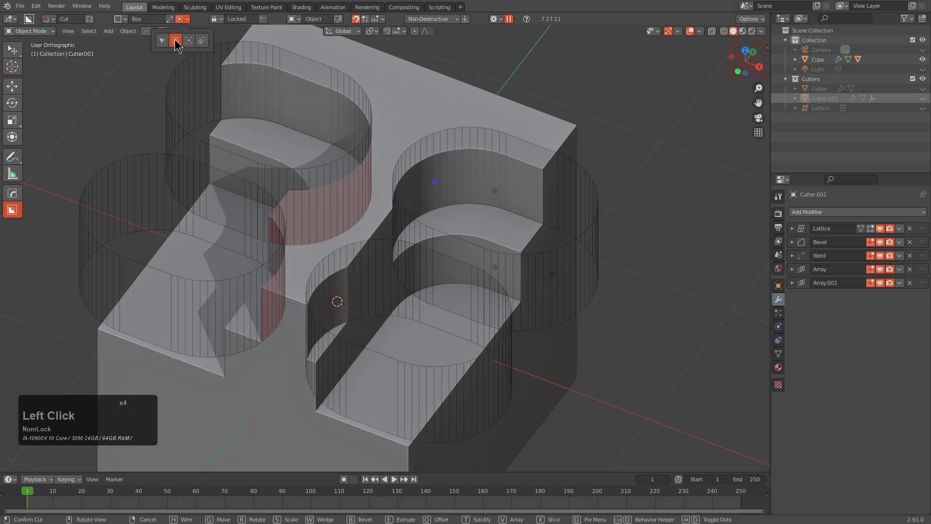
Step: Scale the arrayed cutter down and move it onto the cube's upper face, near the corner beside the rounded recess
{"action": "middle_click_drag", "start_coordinate": [577, 208], "coordinate": [584, 265]}
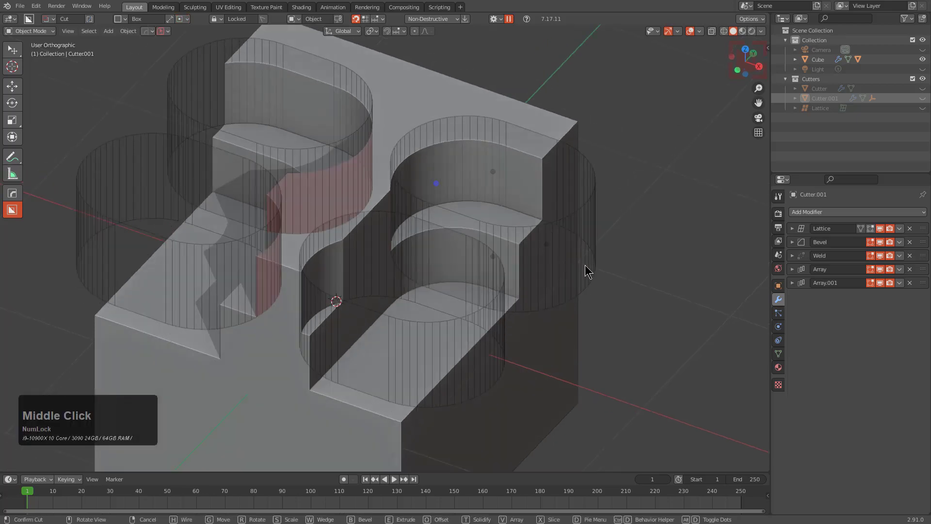
{"action": "key", "text": "s"}
{"action": "left_click", "coordinate": [508, 192]}
{"action": "middle_click_drag", "start_coordinate": [508, 192], "coordinate": [461, 250]}
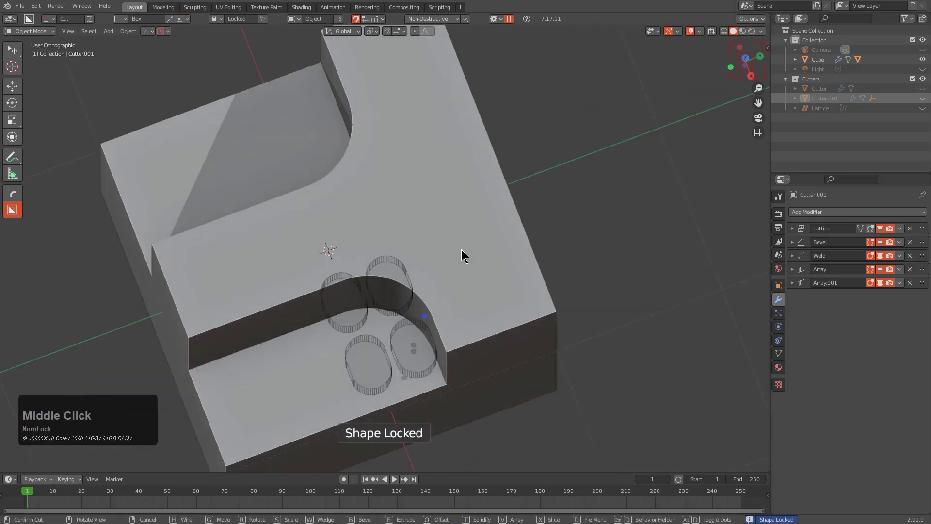
{"action": "key", "text": "g"}
{"action": "left_click", "coordinate": [526, 315]}
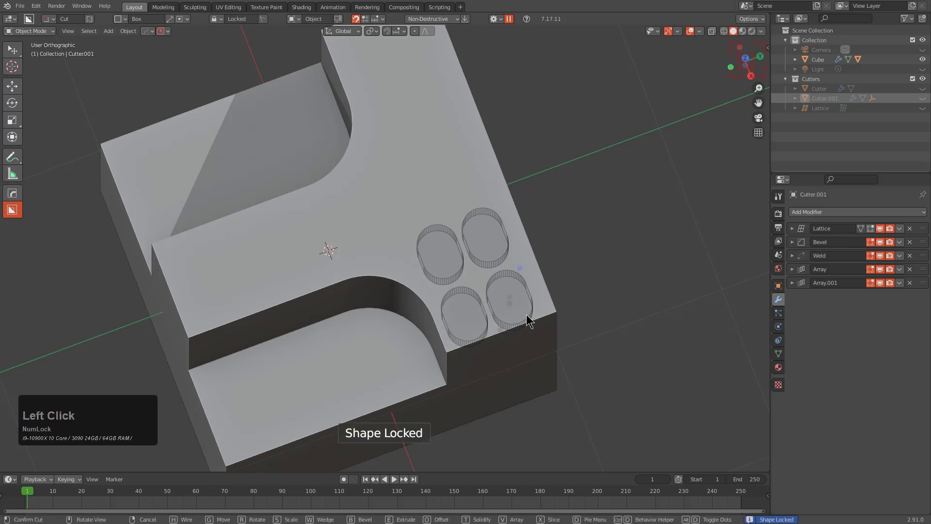
Step: Extrude the arrayed cutter about 0.485 down into the cube
{"action": "middle_click_drag", "start_coordinate": [526, 315], "coordinate": [489, 214]}
{"action": "left_click_drag", "start_coordinate": [455, 155], "coordinate": [456, 212]}
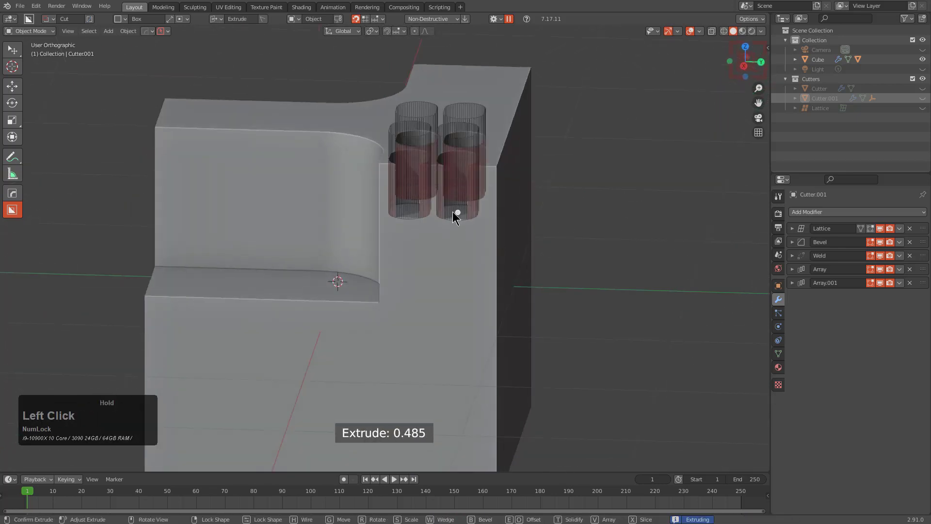
{"action": "middle_click_drag", "start_coordinate": [455, 212], "coordinate": [490, 240]}
Step: Set the Count of Cutter.001's second Array modifier to 8
{"action": "scroll", "coordinate": [490, 238], "scroll_direction": "up", "scroll_amount": 1}
{"action": "left_click_drag", "start_coordinate": [515, 182], "coordinate": [517, 220]}
{"action": "left_click", "coordinate": [792, 283]}
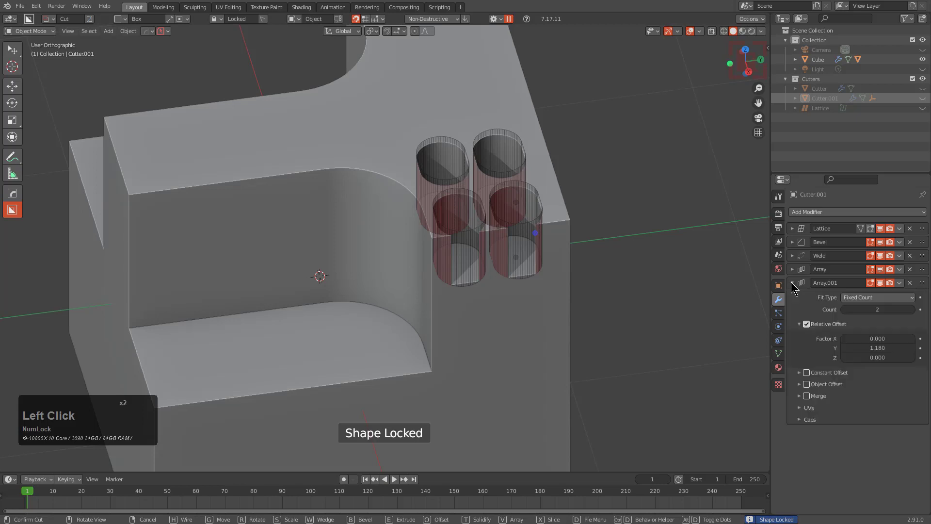
{"action": "left_click", "coordinate": [911, 309]}
{"action": "left_click", "coordinate": [911, 310]}
{"action": "left_click", "coordinate": [911, 310]}
{"action": "left_click", "coordinate": [912, 310]}
{"action": "left_click", "coordinate": [911, 310]}
{"action": "left_click", "coordinate": [912, 310]}
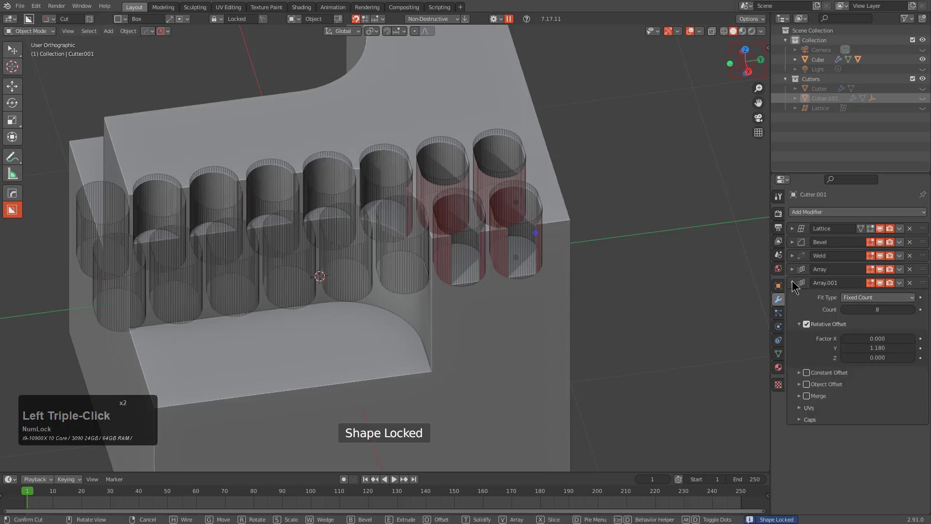
Step: Set the Count of Cutter.001's first Array modifier to 6
{"action": "left_click", "coordinate": [792, 269]}
{"action": "left_click", "coordinate": [912, 296]}
{"action": "left_click", "coordinate": [912, 296]}
{"action": "left_click", "coordinate": [913, 296]}
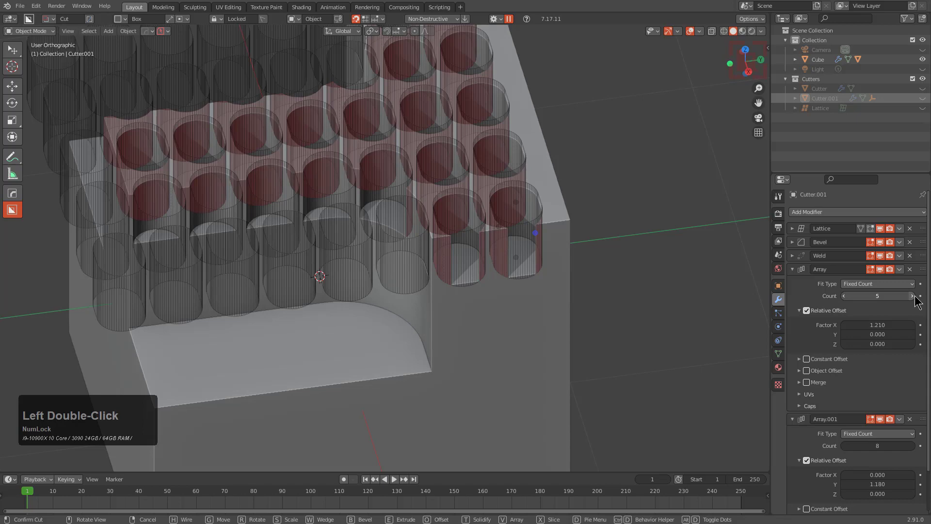
{"action": "double_click", "coordinate": [913, 298]}
Step: Apply the locked grid cutter to the cube and inspect the resulting pockets from several angles
{"action": "scroll", "coordinate": [565, 270], "scroll_direction": "down", "scroll_amount": 2}
{"action": "middle_click_drag", "start_coordinate": [565, 269], "coordinate": [563, 258]}
{"action": "left_click", "coordinate": [475, 226]}
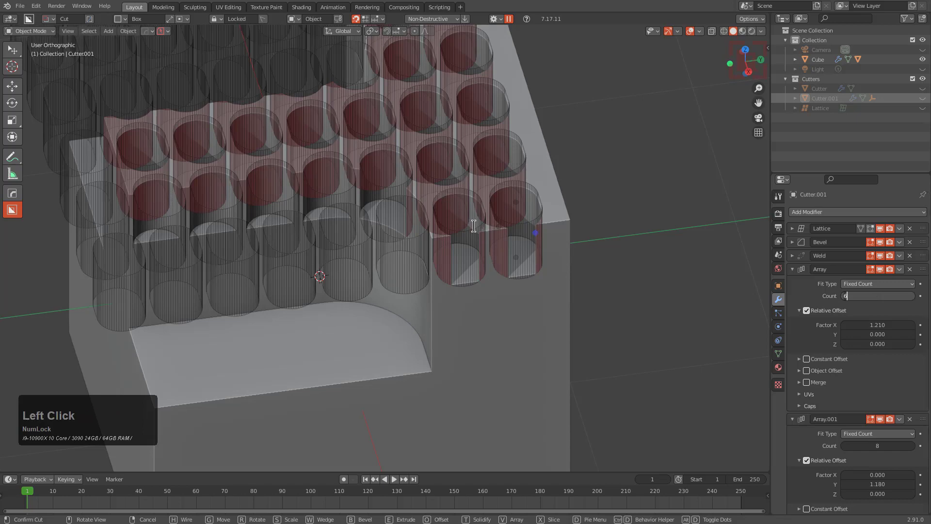
{"action": "middle_click_drag", "start_coordinate": [490, 232], "coordinate": [267, 118]}
{"action": "scroll", "coordinate": [268, 119], "scroll_direction": "down", "scroll_amount": 2}
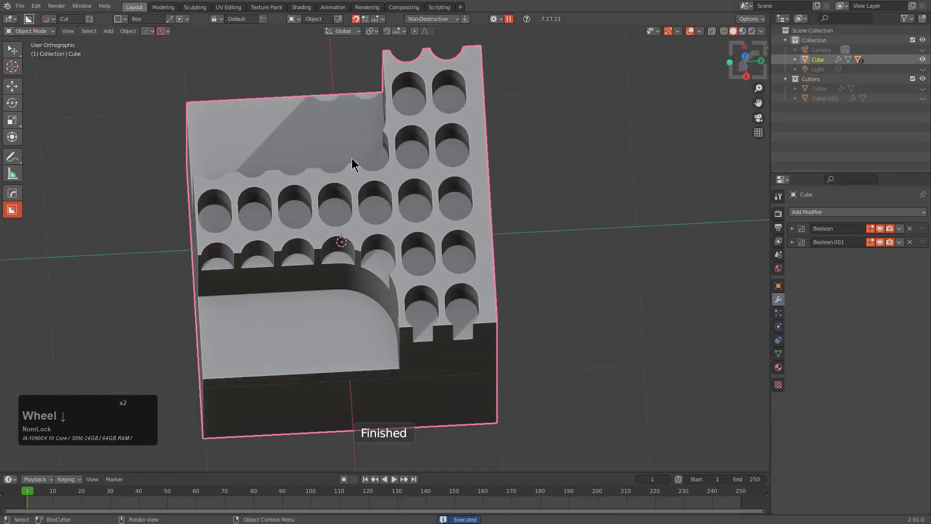
{"action": "middle_click_drag", "start_coordinate": [355, 235], "coordinate": [459, 233]}
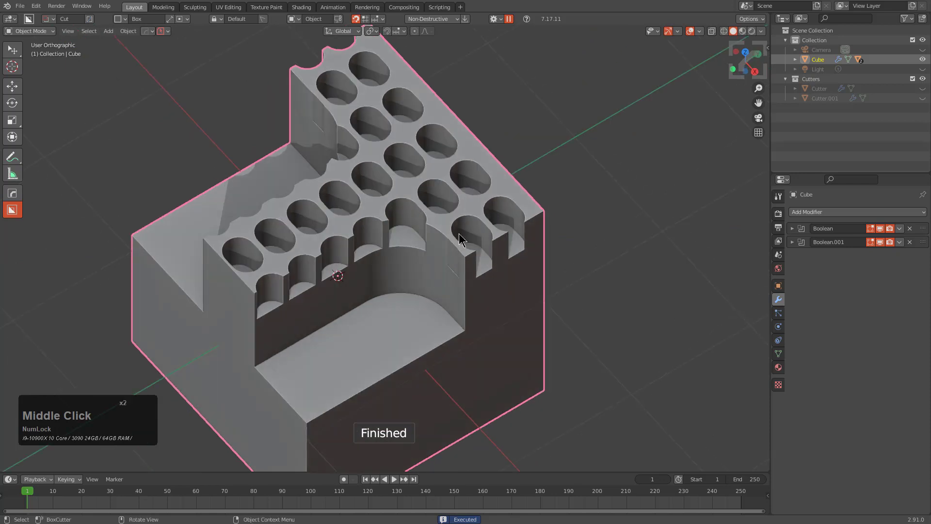
{"action": "scroll", "coordinate": [461, 267], "scroll_direction": "up", "scroll_amount": 1}
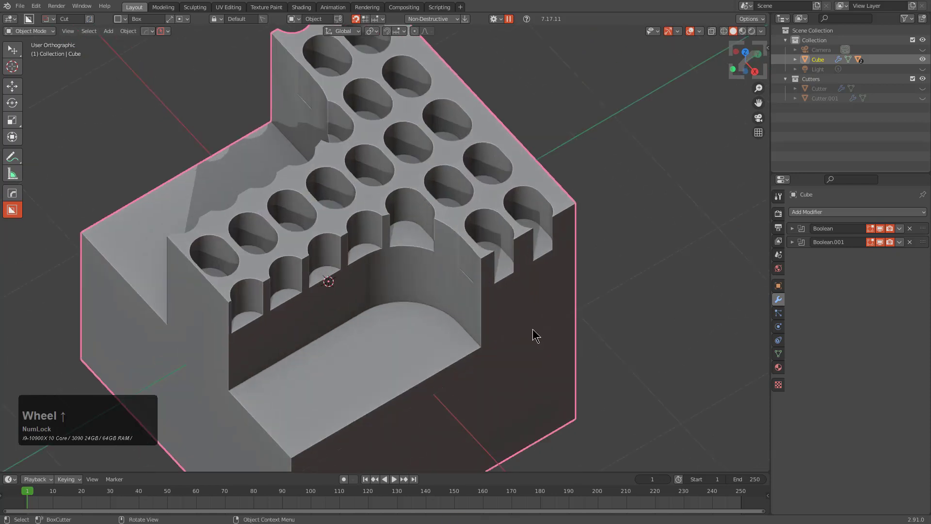
{"action": "middle_click_drag", "start_coordinate": [536, 337], "coordinate": [506, 317]}
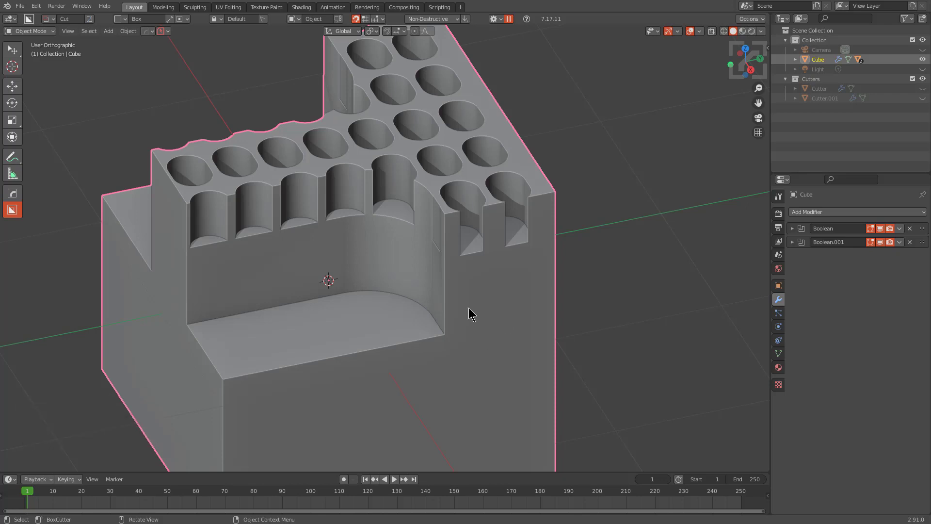
Step: Check Blender's system console for logged messages and return to the 3D viewport
{"action": "left_click", "coordinate": [108, 8]}
{"action": "left_click", "coordinate": [104, 104]}
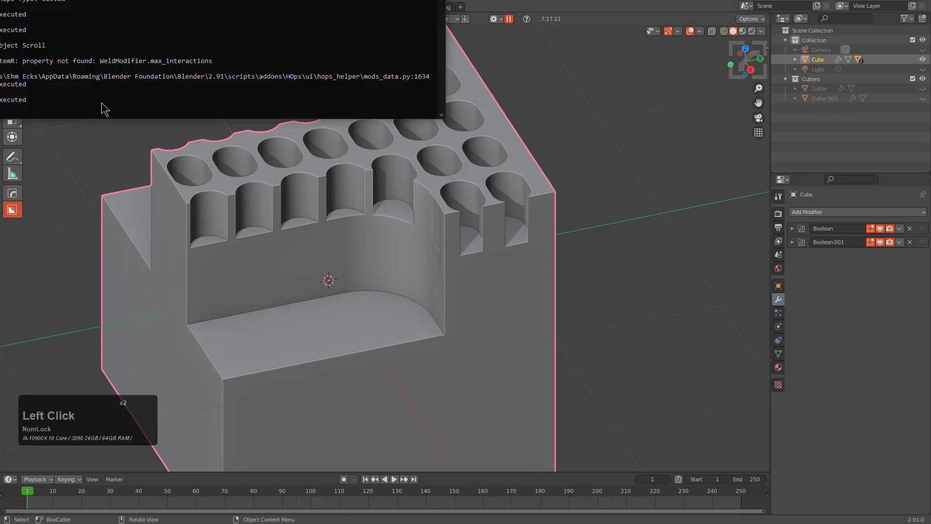
{"action": "left_click_drag", "start_coordinate": [193, 0], "coordinate": [338, 13]}
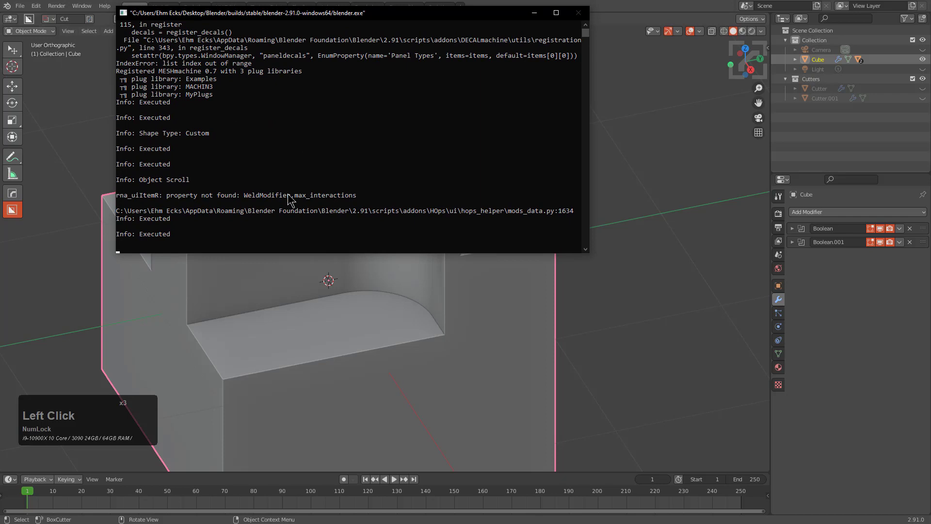
{"action": "left_click", "coordinate": [322, 318]}
Step: Draw a small box cutter near the lower corner of the cube's side face and extrude it about 0.163 deep
{"action": "scroll", "coordinate": [444, 296], "scroll_direction": "down", "scroll_amount": 2}
{"action": "scroll", "coordinate": [444, 296], "scroll_direction": "down", "scroll_amount": 2}
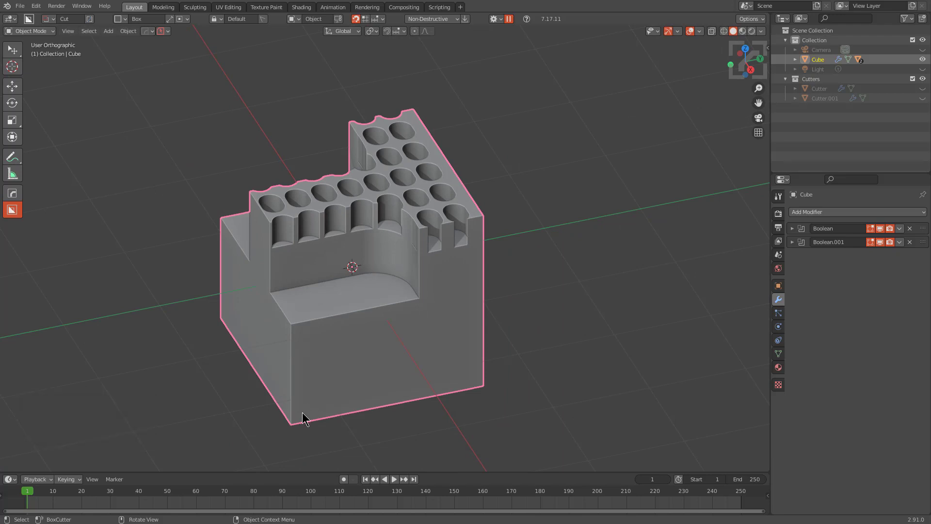
{"action": "mouse_move", "coordinate": [335, 393]}
{"action": "middle_mouse_down", "text": "shift"}
{"action": "mouse_move", "coordinate": [386, 339]}
{"action": "mouse_move", "coordinate": [420, 342]}
{"action": "mouse_move", "coordinate": [391, 344]}
{"action": "mouse_move", "coordinate": [323, 384]}
{"action": "middle_mouse_up", "text": "shift"}
{"action": "scroll", "coordinate": [486, 271], "scroll_direction": "up", "scroll_amount": 4}
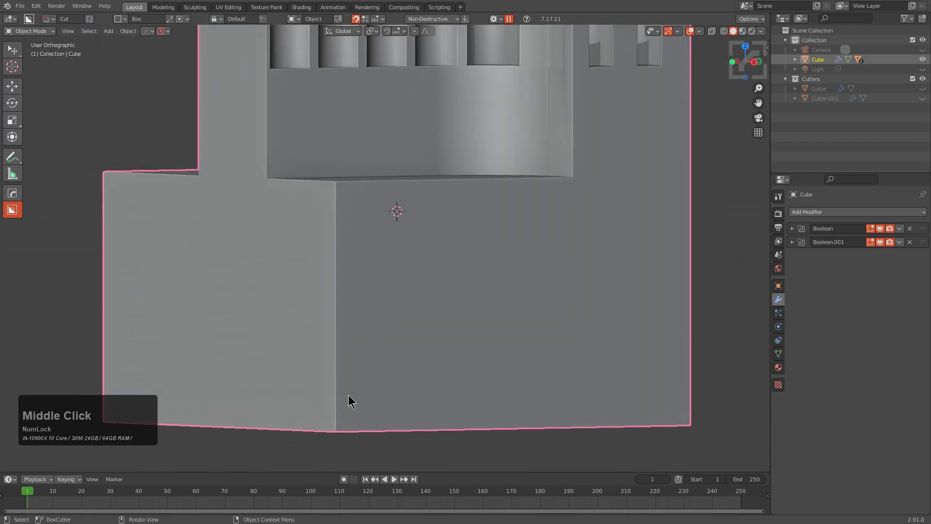
{"action": "left_click_drag", "start_coordinate": [348, 395], "coordinate": [359, 424]}
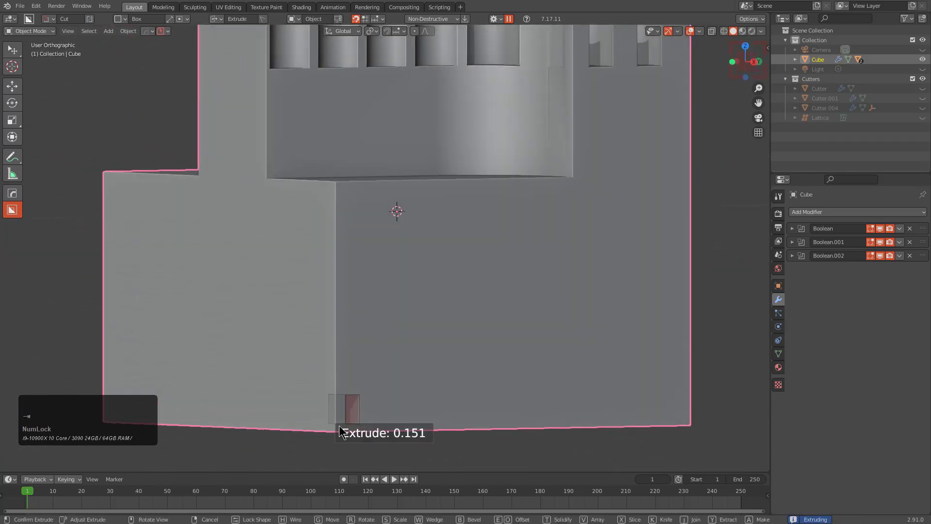
{"action": "scroll", "coordinate": [391, 391], "scroll_direction": "down", "scroll_amount": 2}
{"action": "middle_click_drag", "start_coordinate": [391, 392], "coordinate": [293, 386]}
{"action": "scroll", "coordinate": [376, 310], "scroll_direction": "up", "scroll_amount": 3}
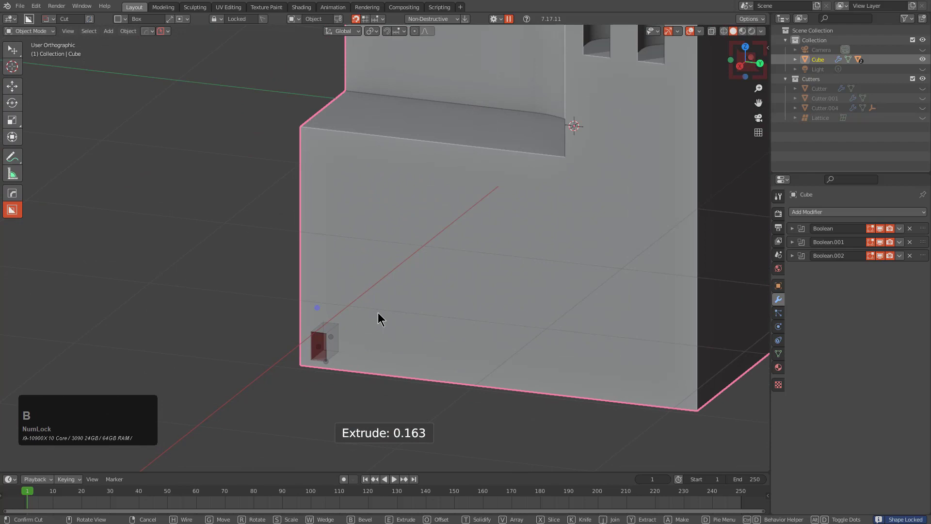
Step: Bevel the small box cutter until its ends are fully rounded into a slot shape
{"action": "key", "text": "b"}
{"action": "scroll", "coordinate": [531, 313], "scroll_direction": "up", "scroll_amount": 11}
{"action": "left_click", "coordinate": [511, 306]}
Step: Array the slot cutter along the cube's lower edge with 12 copies at a distance of 0.085, then lock the shape
{"action": "key", "text": "v"}
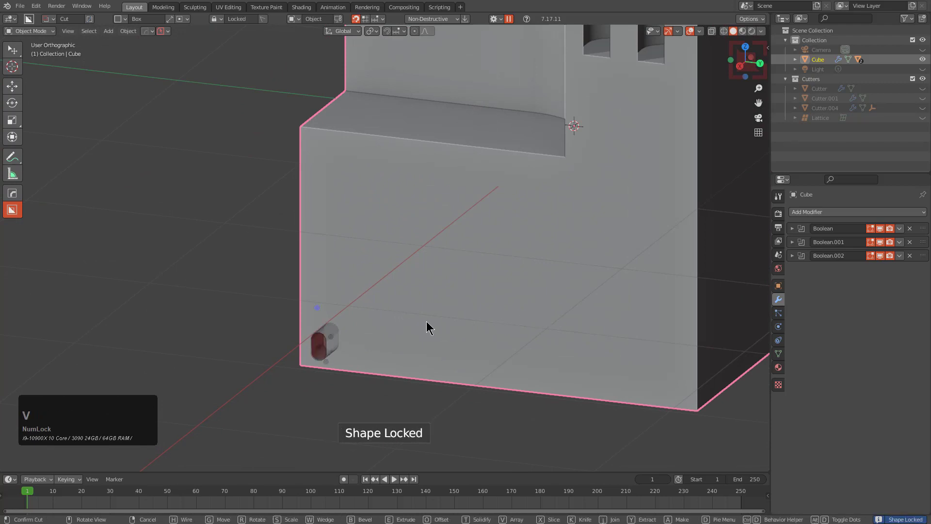
{"action": "key", "text": "r"}
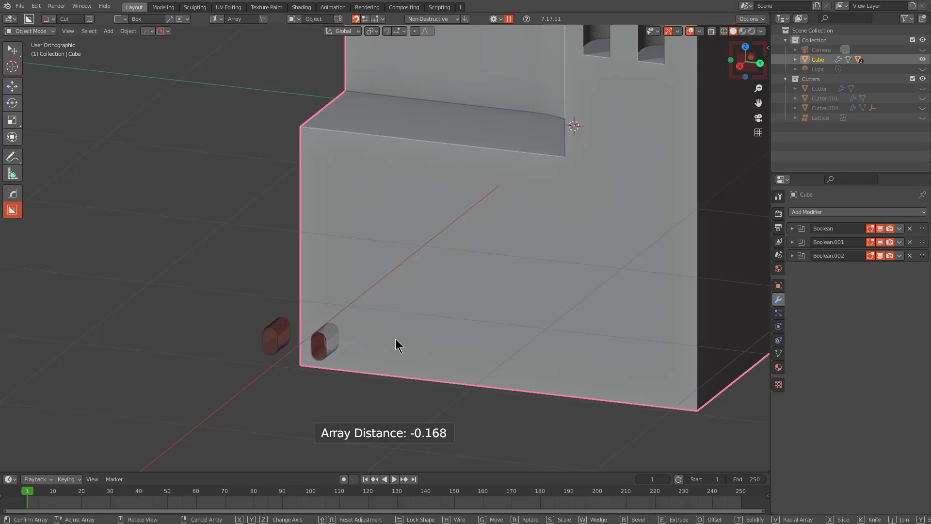
{"action": "scroll", "coordinate": [444, 340], "scroll_direction": "up", "scroll_amount": 5}
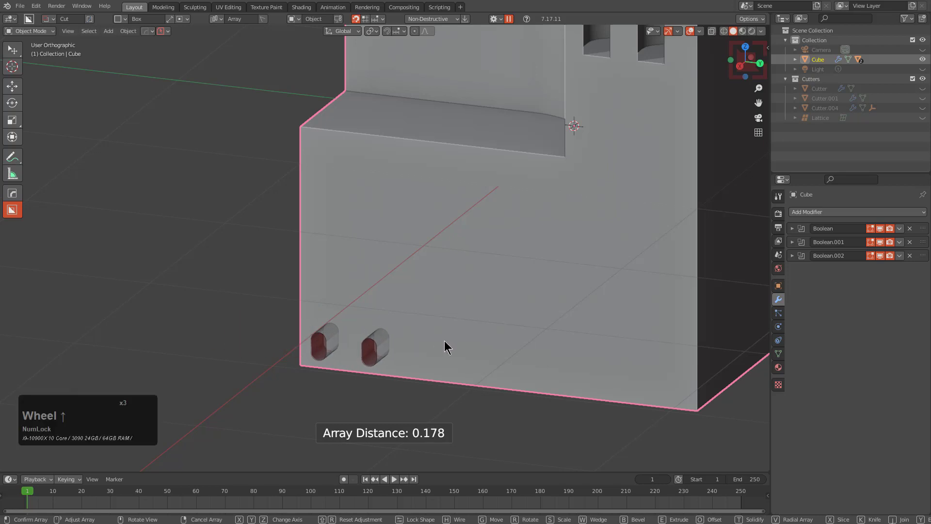
{"action": "scroll", "coordinate": [443, 341], "scroll_direction": "up", "scroll_amount": 2}
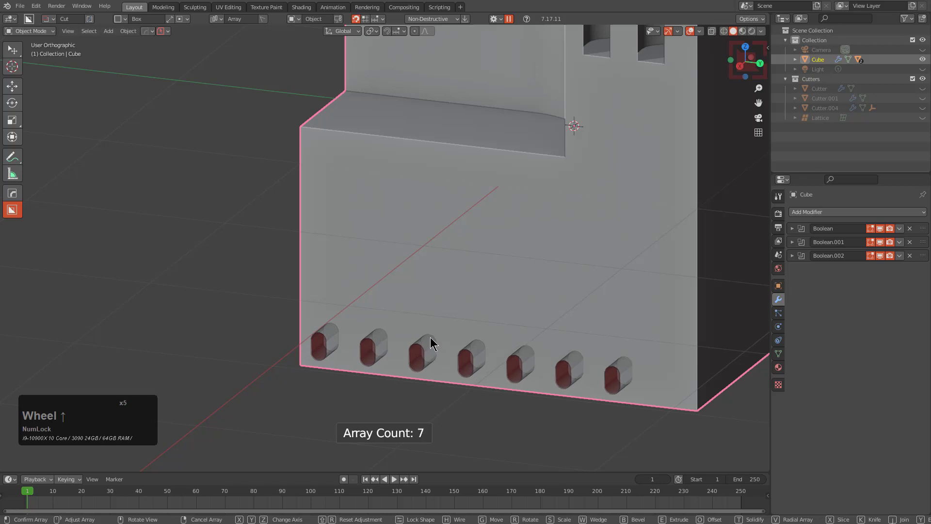
{"action": "scroll", "coordinate": [428, 336], "scroll_direction": "up", "scroll_amount": 3}
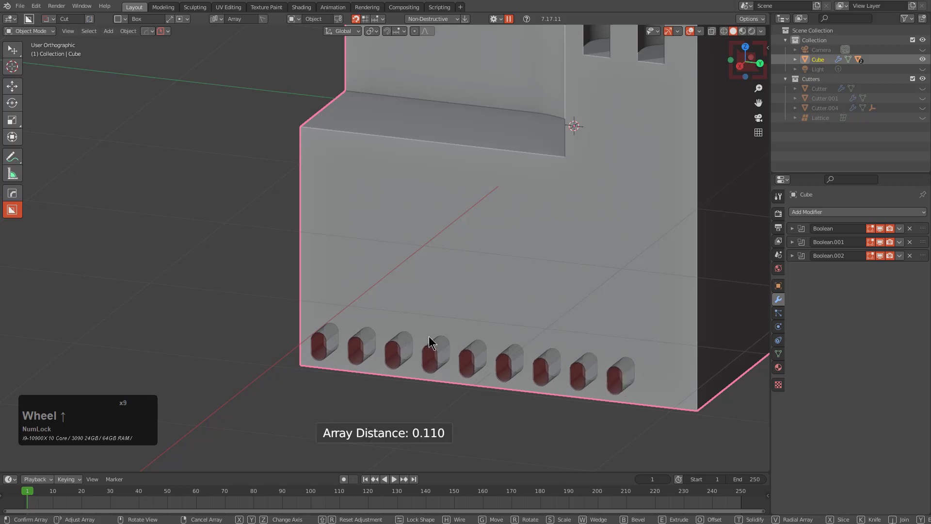
{"action": "scroll", "coordinate": [426, 336], "scroll_direction": "up", "scroll_amount": 1}
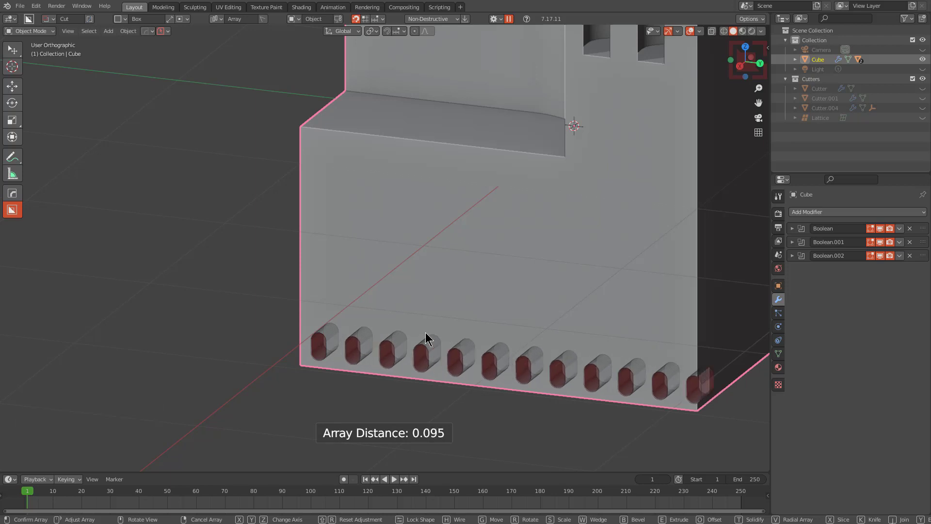
{"action": "key", "text": "Num_Lock"}
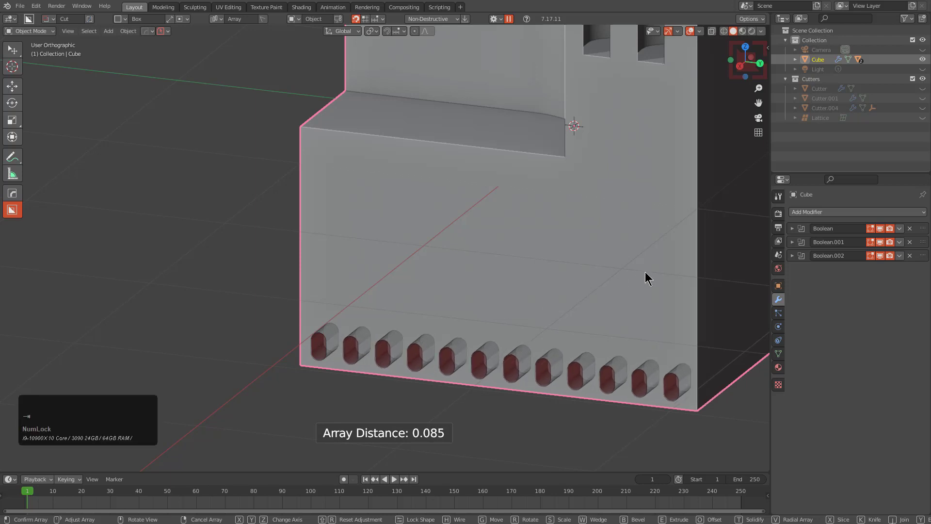
{"action": "key", "text": "Tab"}
Step: Select Cutter.004 in the Cutters collection to show its live modifiers
{"action": "middle_click_drag", "start_coordinate": [582, 346], "coordinate": [505, 324]}
{"action": "middle_click_drag", "start_coordinate": [567, 331], "coordinate": [712, 255]}
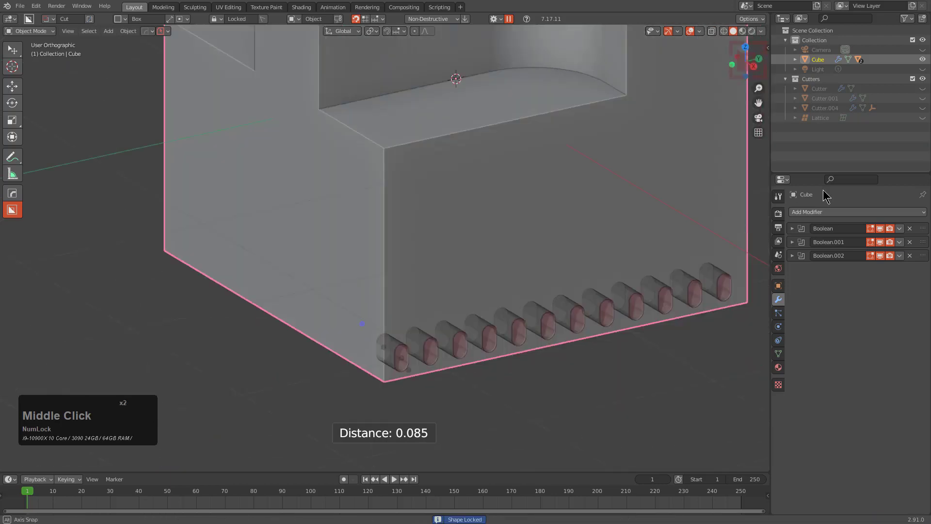
{"action": "left_click", "coordinate": [815, 108]}
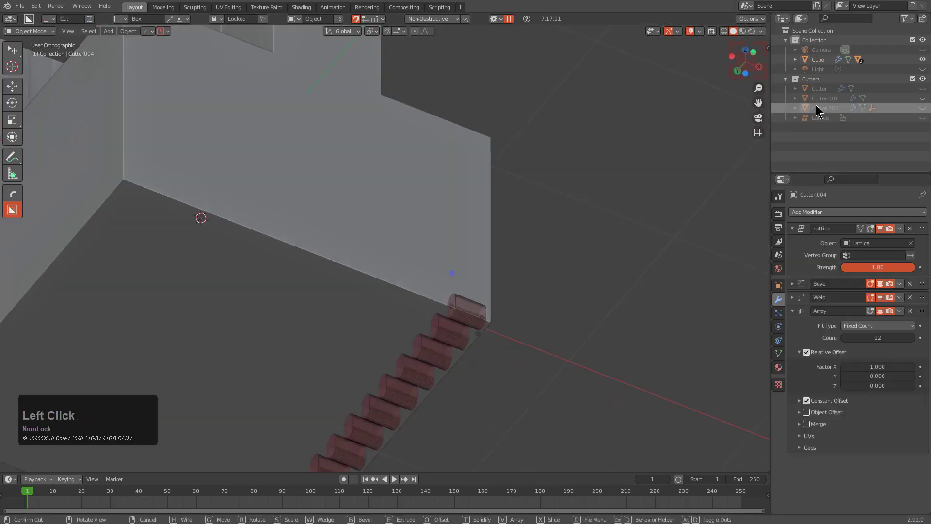
{"action": "scroll", "coordinate": [471, 304], "scroll_direction": "down", "scroll_amount": 1}
{"action": "middle_click_drag", "start_coordinate": [471, 304], "coordinate": [398, 241]}
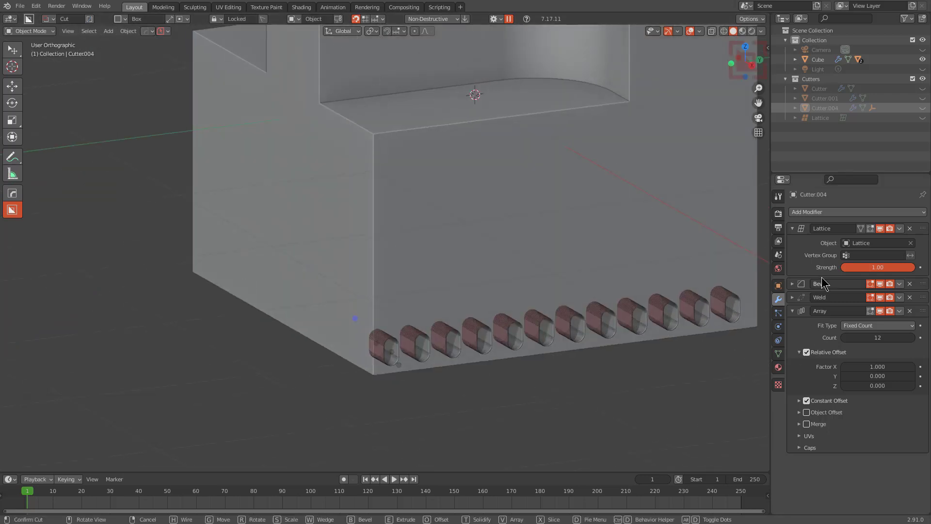
Step: Add a second Array modifier to Cutter.004 with relative offset Factor X 0 and Y 1.390
{"action": "left_click", "coordinate": [832, 210]}
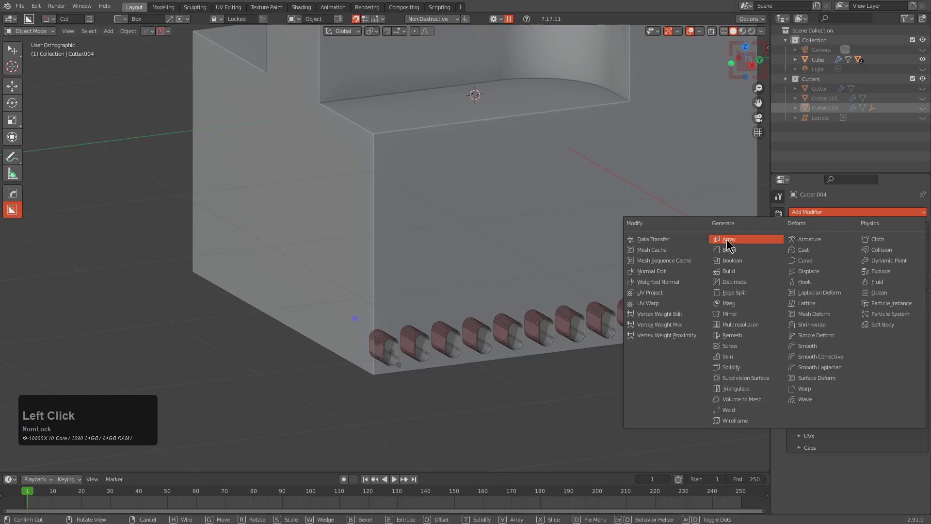
{"action": "scroll", "coordinate": [876, 428], "scroll_direction": "down", "scroll_amount": 9}
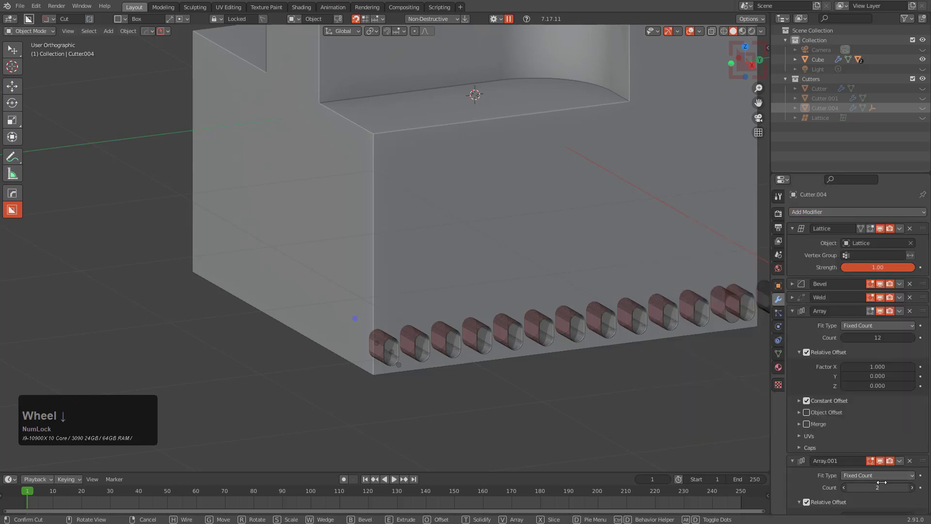
{"action": "left_click", "coordinate": [875, 427]}
{"action": "type", "text": "0"}
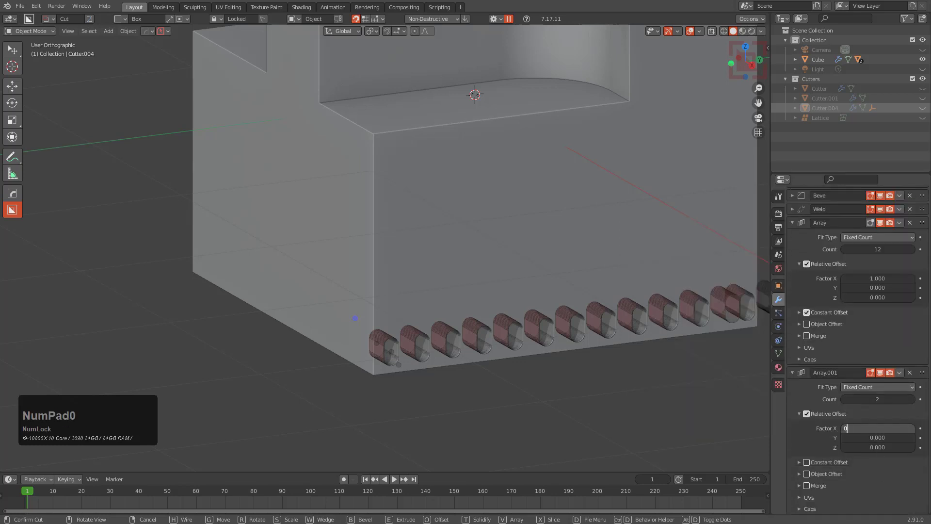
{"action": "key", "text": "Tab"}
{"action": "type", "text": "1"}
{"action": "key", "text": "KP_Enter"}
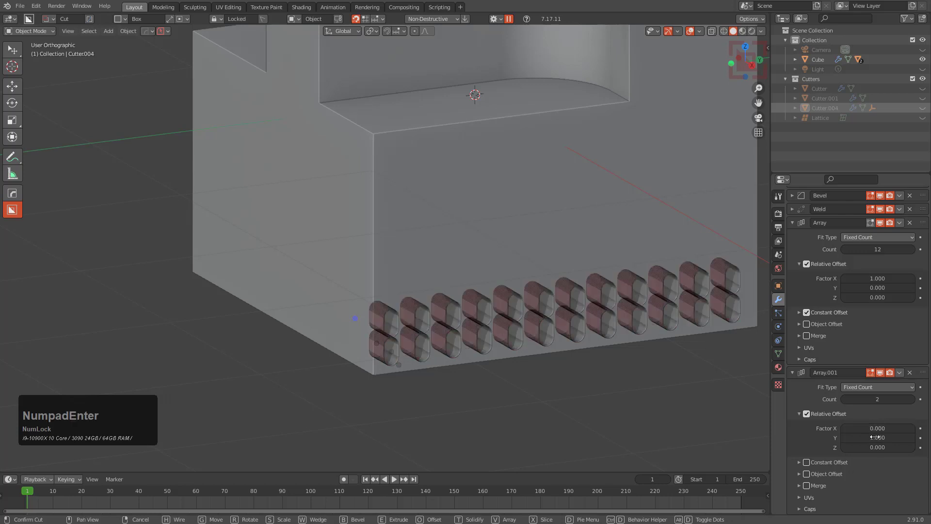
{"action": "key", "text": "shift"}
{"action": "left_click_drag", "start_coordinate": [863, 437], "coordinate": [873, 437], "text": "shift"}
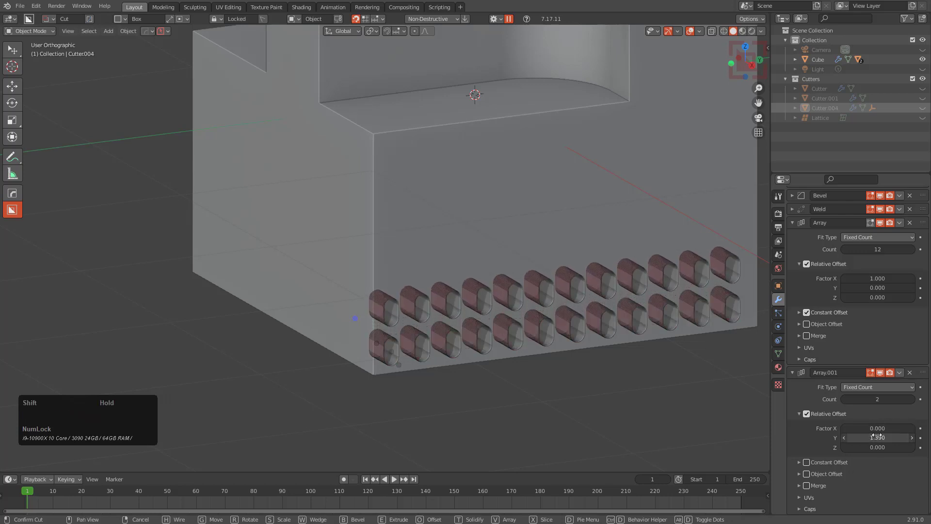
Step: Set the count of Cutter.004's second Array modifier to 10
{"action": "left_click", "coordinate": [913, 399]}
{"action": "left_click", "coordinate": [913, 399]}
{"action": "left_click", "coordinate": [913, 399]}
{"action": "left_click", "coordinate": [912, 399]}
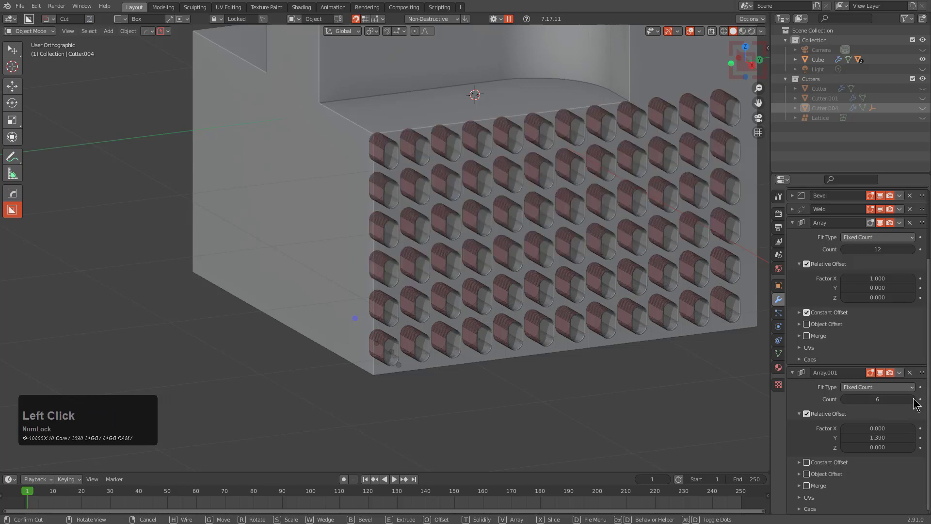
{"action": "left_click", "coordinate": [912, 398]}
{"action": "left_click", "coordinate": [912, 398]}
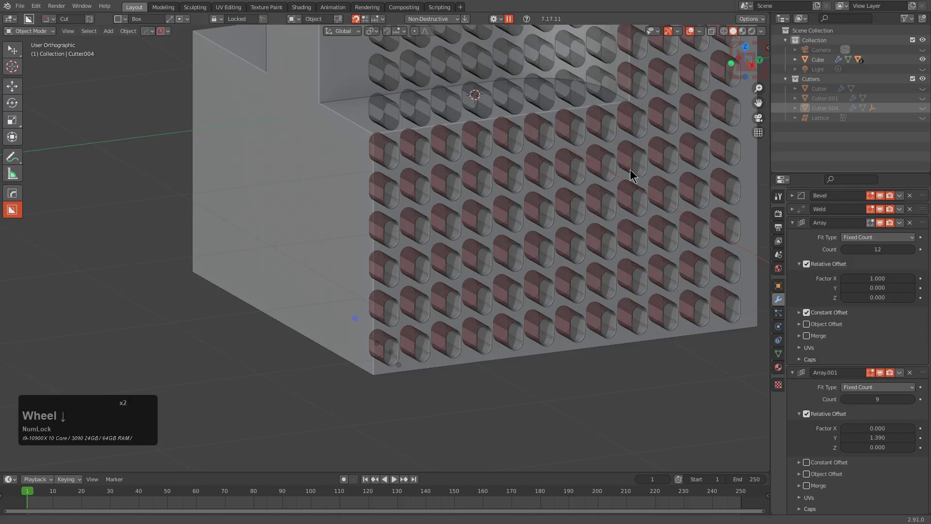
{"action": "middle_click_drag", "start_coordinate": [614, 50], "coordinate": [630, 169], "text": "shift"}
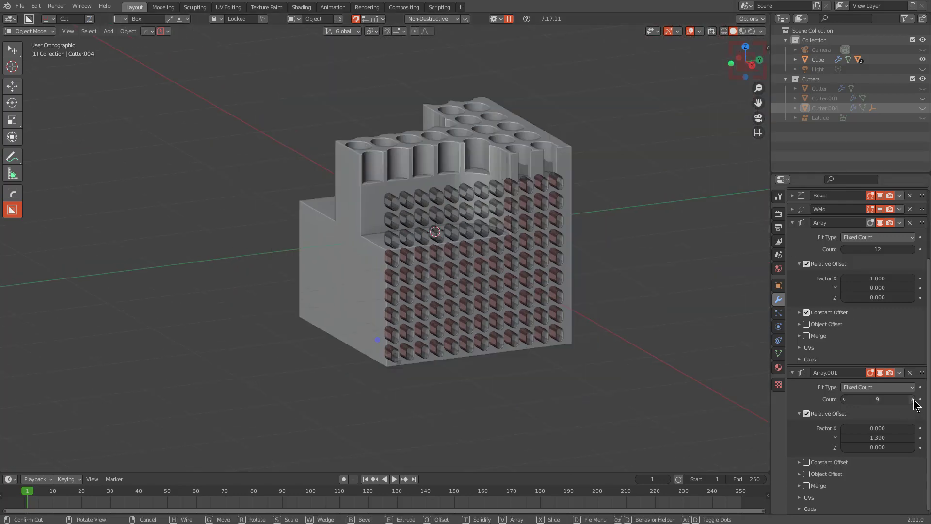
{"action": "left_click", "coordinate": [911, 399]}
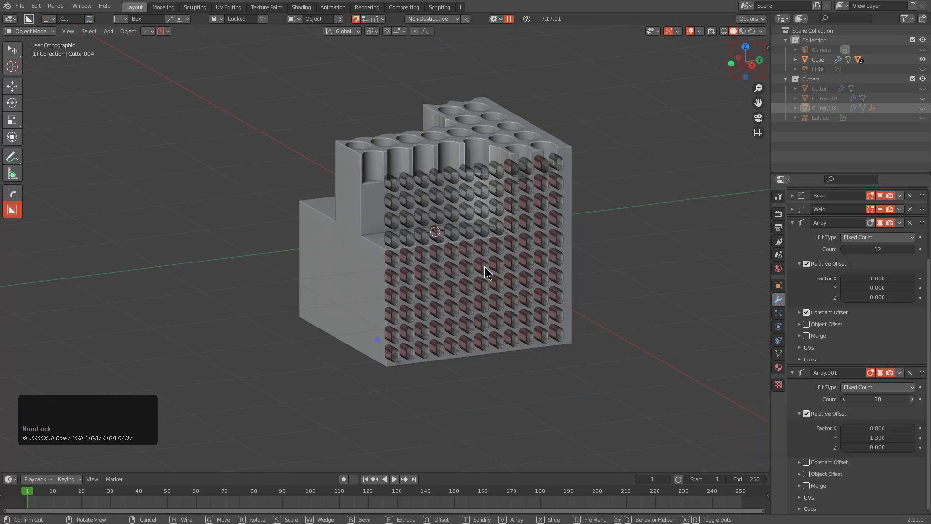
Step: Apply the locked slot grid to cut it into the cube's face
{"action": "middle_click_drag", "start_coordinate": [522, 299], "coordinate": [522, 299]}
{"action": "middle_click_drag", "start_coordinate": [562, 325], "coordinate": [474, 297]}
{"action": "middle_click_drag", "start_coordinate": [474, 242], "coordinate": [470, 255]}
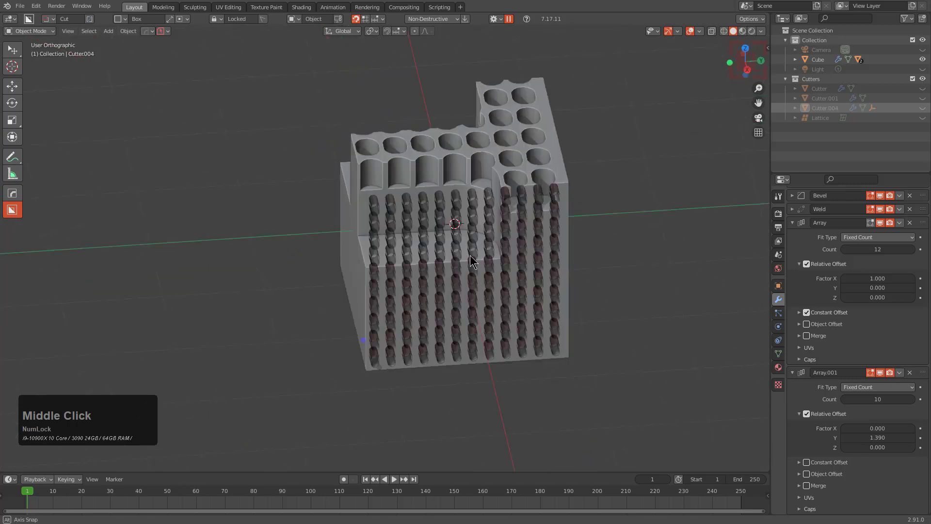
{"action": "left_click", "coordinate": [548, 265]}
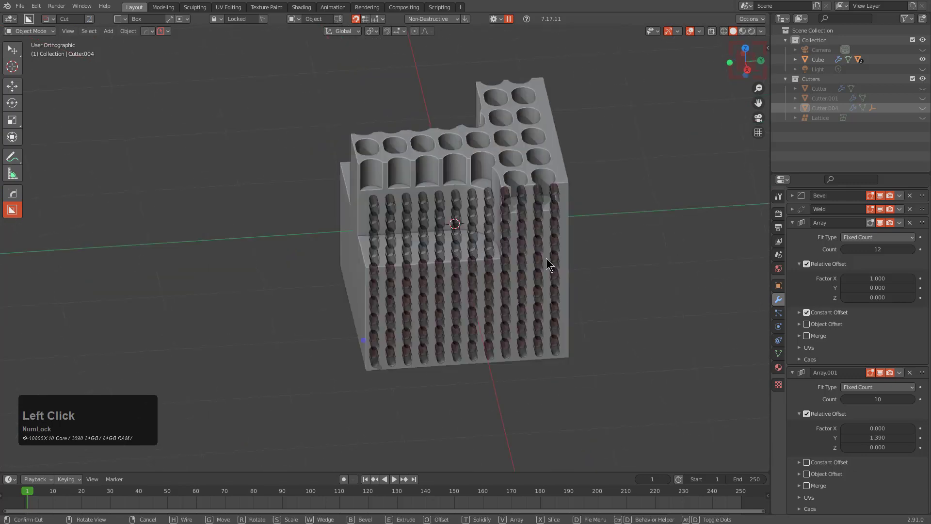
{"action": "left_click", "coordinate": [441, 251]}
{"action": "middle_click_drag", "start_coordinate": [638, 293], "coordinate": [457, 303]}
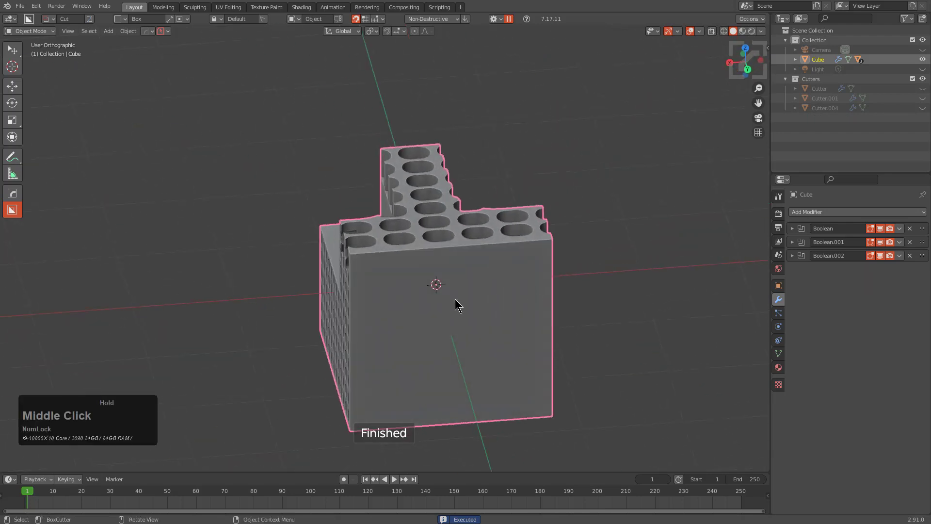
{"action": "scroll", "coordinate": [451, 234], "scroll_direction": "up", "scroll_amount": 3}
{"action": "scroll", "coordinate": [427, 271], "scroll_direction": "up", "scroll_amount": 3}
{"action": "left_click_drag", "start_coordinate": [428, 295], "coordinate": [438, 323]}
{"action": "right_click", "coordinate": [439, 323]}
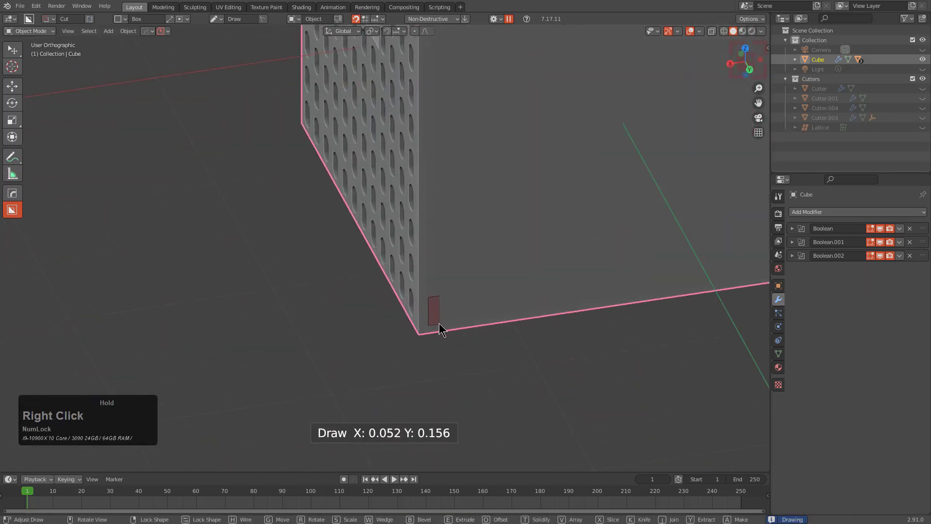
{"action": "right_click", "coordinate": [441, 321]}
Step: Turn off live cutting, draw a small box cutter at the blank face's lower corner, and bevel and lock it as a slot shape
{"action": "left_click", "coordinate": [508, 19]}
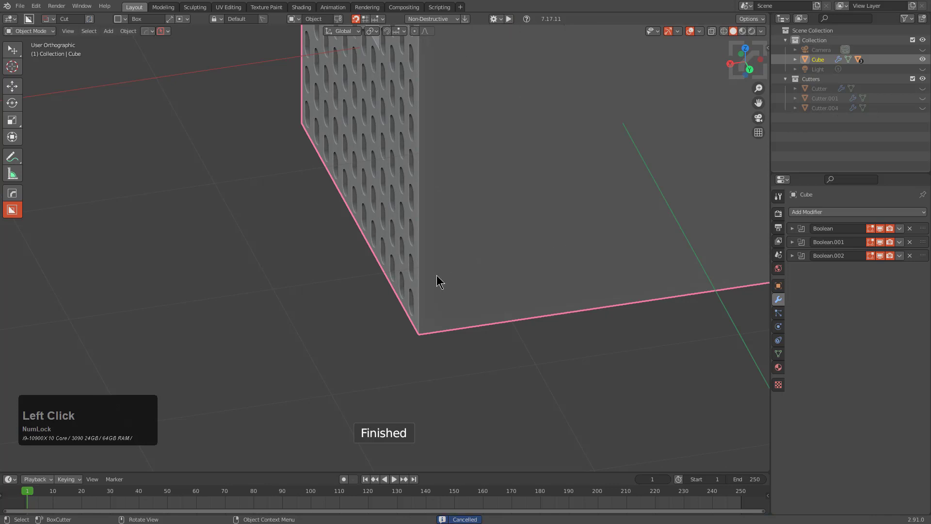
{"action": "left_click_drag", "start_coordinate": [434, 284], "coordinate": [452, 319]}
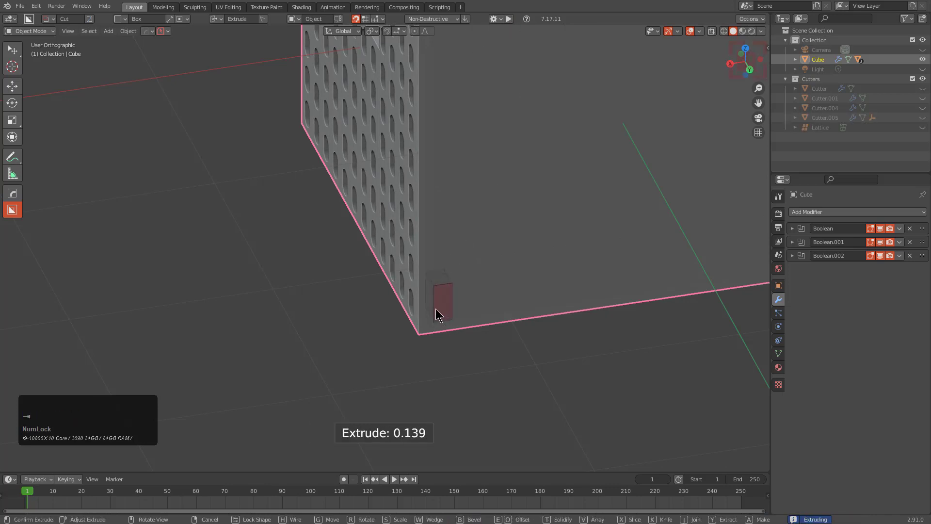
{"action": "key", "text": "b"}
{"action": "key", "text": "Tab"}
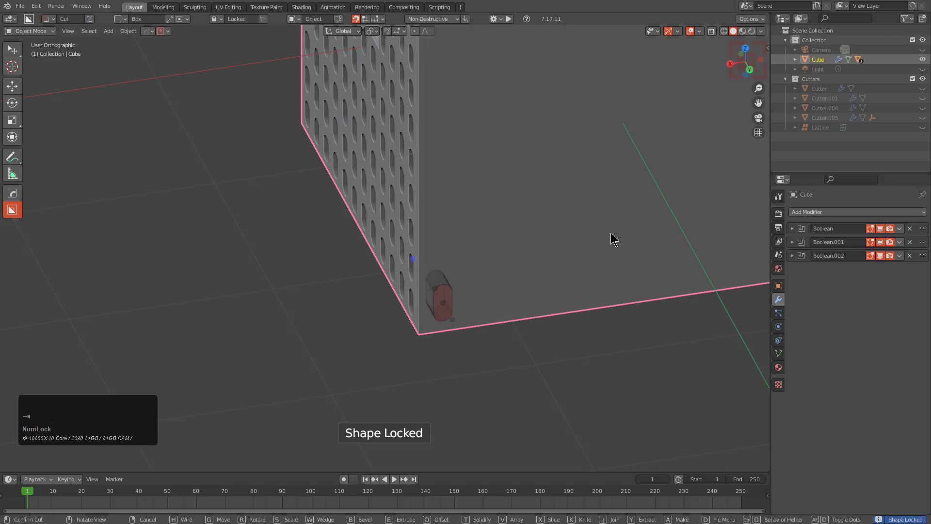
Step: Select Cutter.005 in the Cutters collection and add an Array modifier to it
{"action": "left_click", "coordinate": [809, 119]}
{"action": "middle_click_drag", "start_coordinate": [666, 253], "coordinate": [588, 310], "text": "shift"}
{"action": "scroll", "coordinate": [588, 310], "scroll_direction": "down", "scroll_amount": 2}
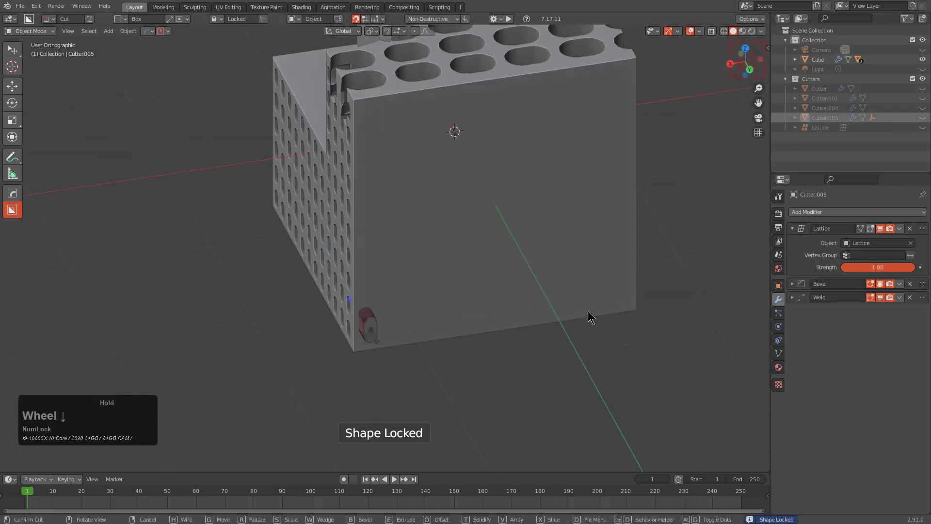
{"action": "left_click", "coordinate": [824, 211]}
{"action": "left_click", "coordinate": [727, 240]}
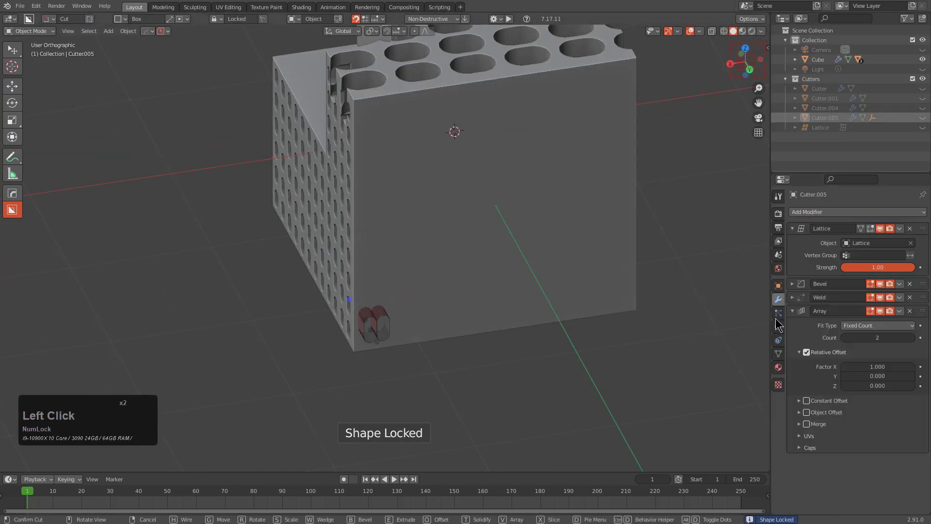
Step: Set the array to 13 copies with relative offset Factor X 1.710, and scale the cutter row to fit within the face
{"action": "left_click_drag", "start_coordinate": [873, 366], "coordinate": [902, 366], "text": "shift"}
{"action": "triple_click", "coordinate": [912, 338]}
{"action": "left_click", "coordinate": [912, 338]}
{"action": "left_click", "coordinate": [911, 338]}
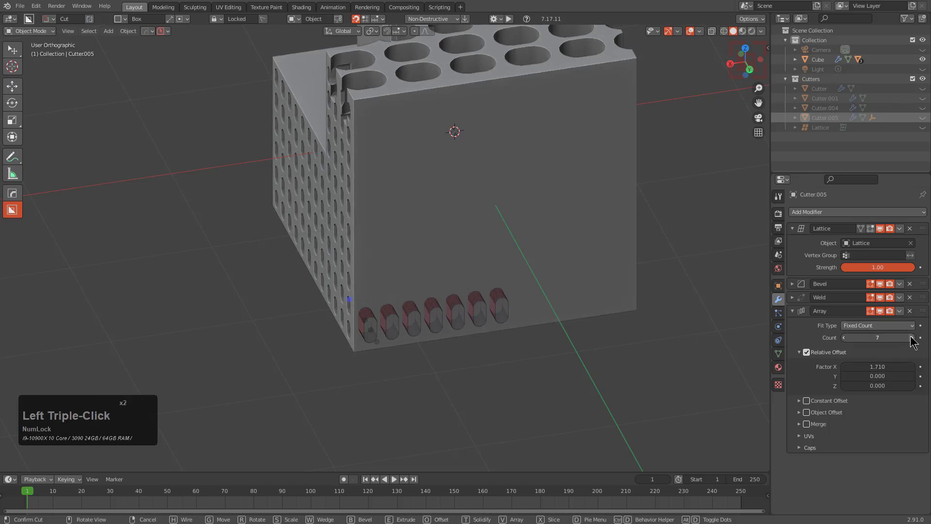
{"action": "left_click", "coordinate": [912, 338]}
{"action": "left_click", "coordinate": [912, 338]}
{"action": "left_click", "coordinate": [912, 338]}
{"action": "left_click", "coordinate": [912, 337]}
{"action": "left_click", "coordinate": [912, 338]}
{"action": "left_click", "coordinate": [911, 337]}
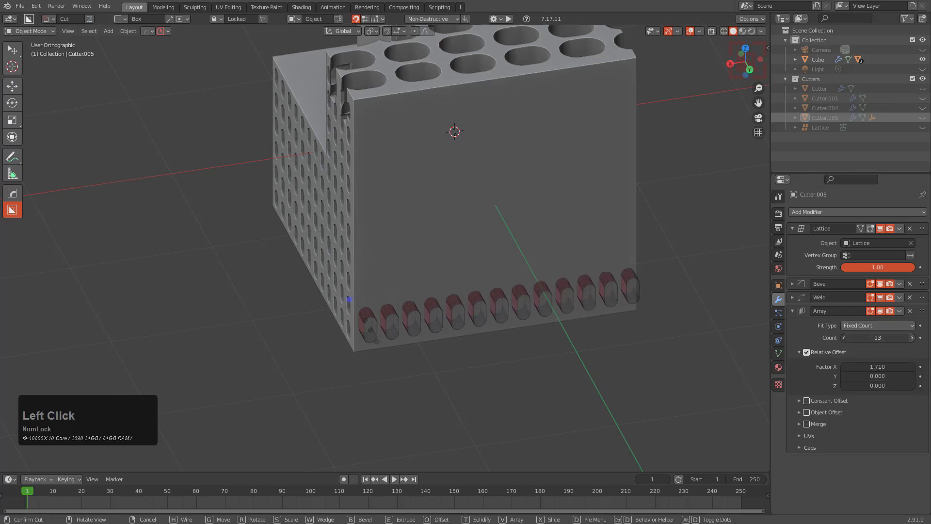
{"action": "key", "text": "s"}
{"action": "left_click", "coordinate": [638, 321]}
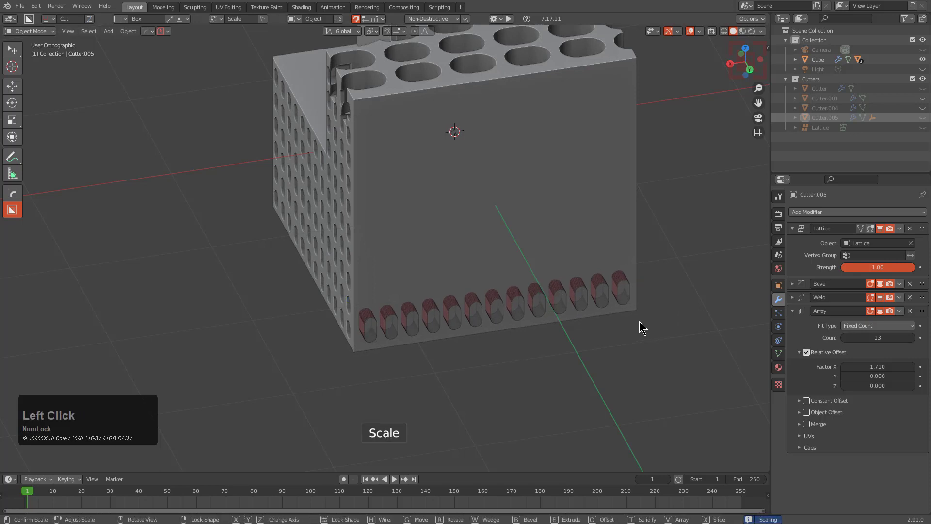
Step: Add a second Array modifier to Cutter.005 with relative offset Factor X 0 and Y 1.420
{"action": "left_click", "coordinate": [844, 212]}
{"action": "left_click", "coordinate": [845, 216]}
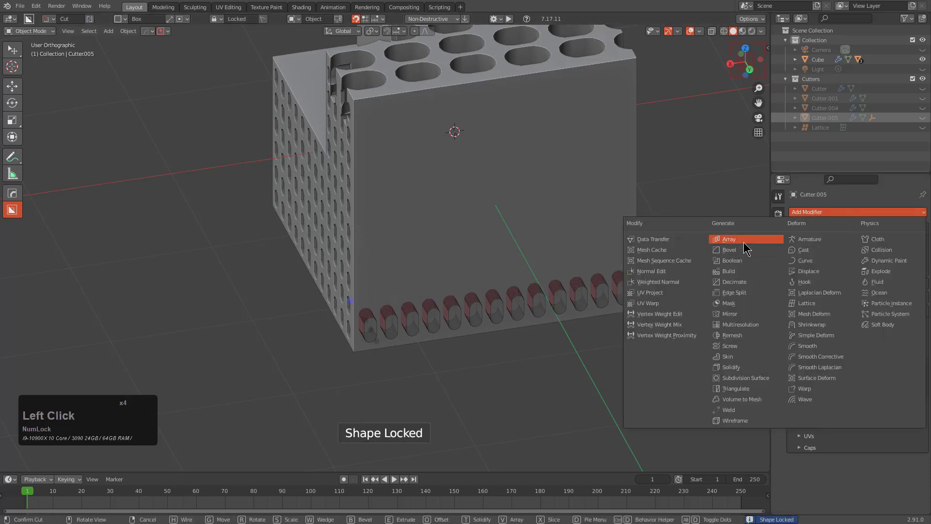
{"action": "left_click", "coordinate": [749, 243]}
{"action": "scroll", "coordinate": [856, 465], "scroll_direction": "down", "scroll_amount": 4}
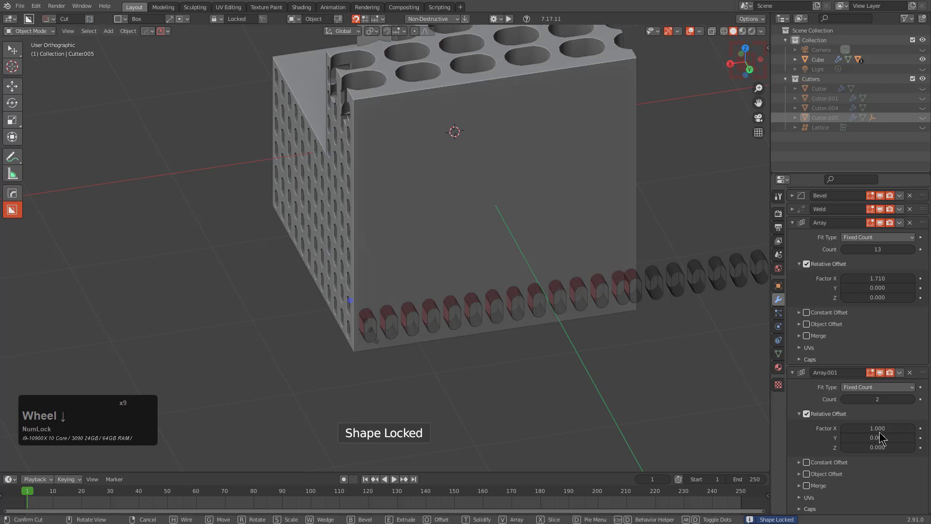
{"action": "left_click", "coordinate": [881, 428]}
{"action": "type", "text": "1.0"}
{"action": "key", "text": "Tab"}
{"action": "type", "text": "1.09"}
{"action": "key", "text": "KP_Enter"}
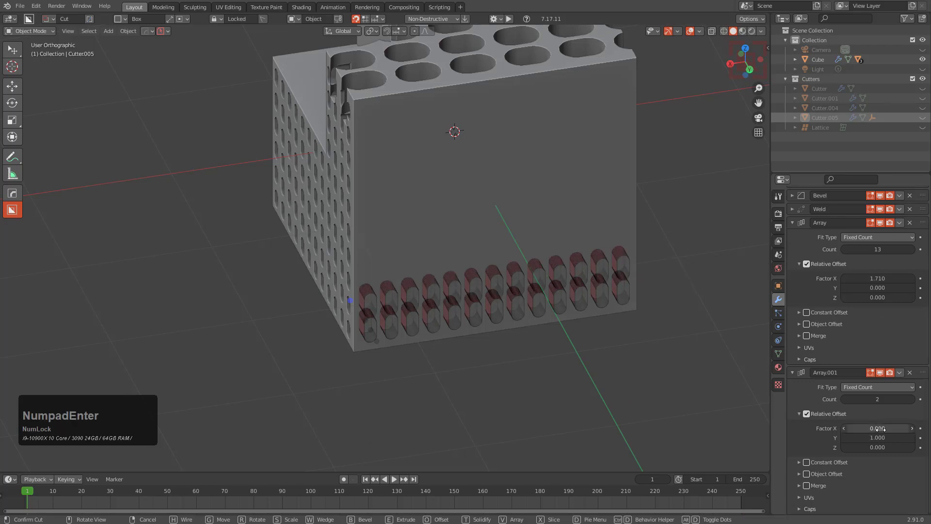
{"action": "left_click_drag", "start_coordinate": [886, 437], "coordinate": [914, 437], "text": "shift"}
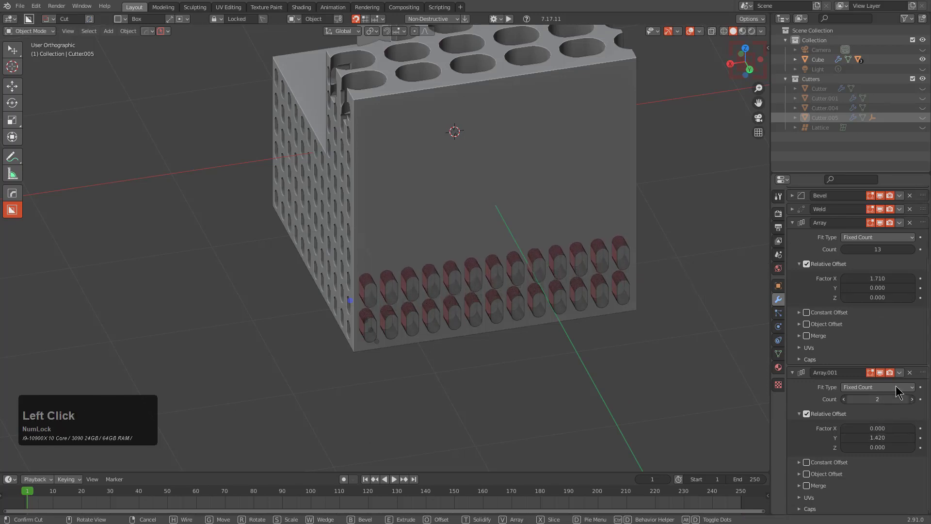
Step: Set the count of Cutter.005's second array to 7 and apply the slot grid cut to the cube
{"action": "left_click", "coordinate": [911, 399]}
{"action": "left_click", "coordinate": [912, 398]}
{"action": "left_click", "coordinate": [911, 398]}
{"action": "double_click", "coordinate": [911, 398]}
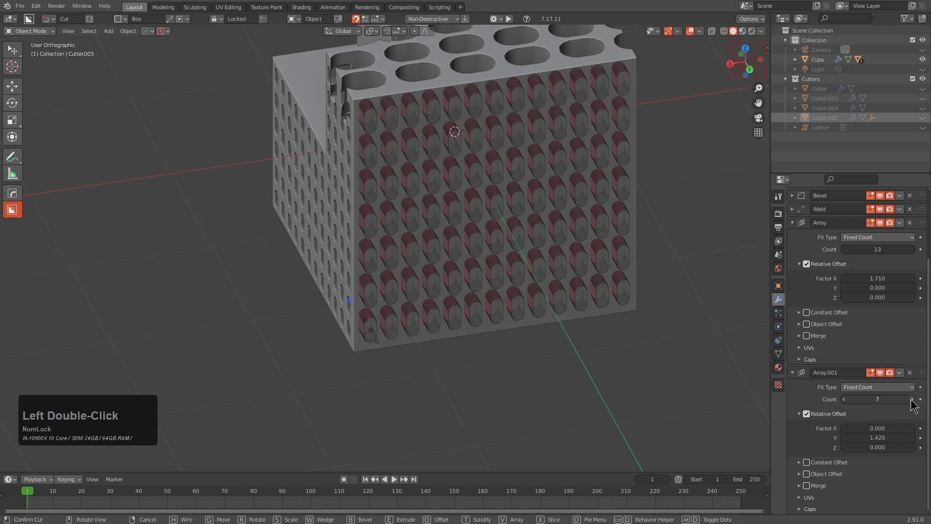
{"action": "middle_click_drag", "start_coordinate": [507, 282], "coordinate": [426, 254]}
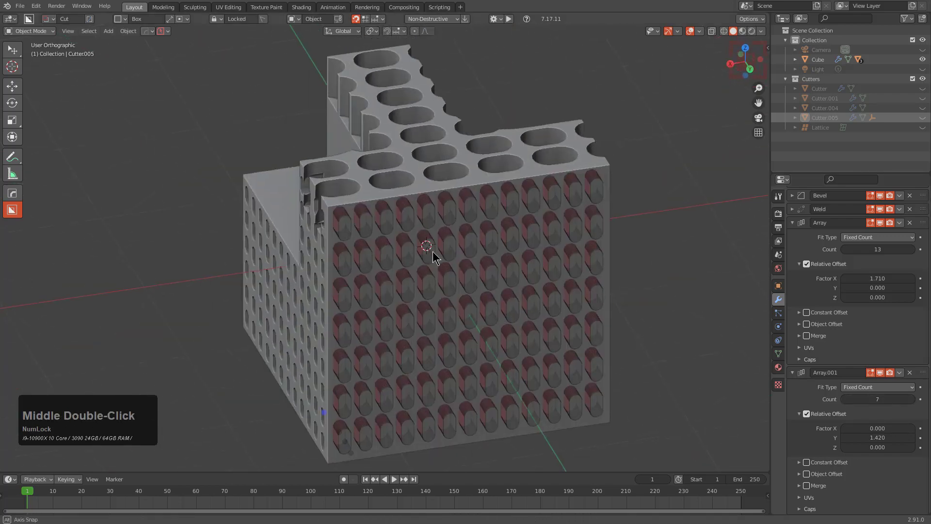
{"action": "left_click", "coordinate": [391, 243]}
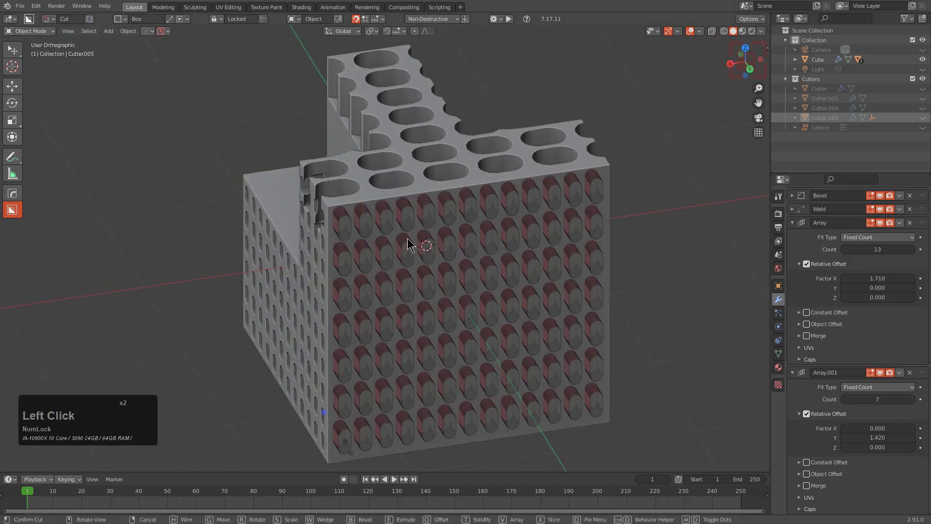
{"action": "middle_click_drag", "start_coordinate": [472, 326], "coordinate": [495, 330]}
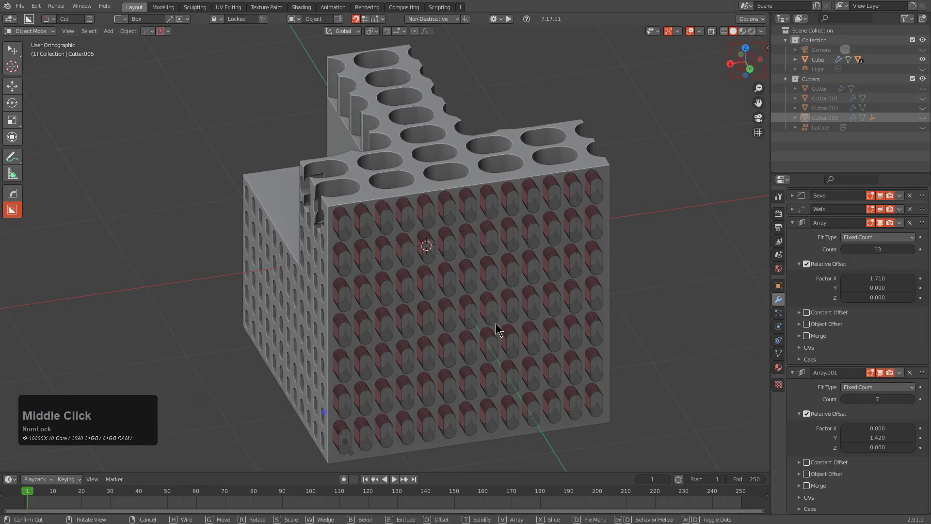
{"action": "middle_click_drag", "start_coordinate": [343, 225], "coordinate": [437, 291]}
{"action": "middle_click_drag", "start_coordinate": [557, 261], "coordinate": [362, 268]}
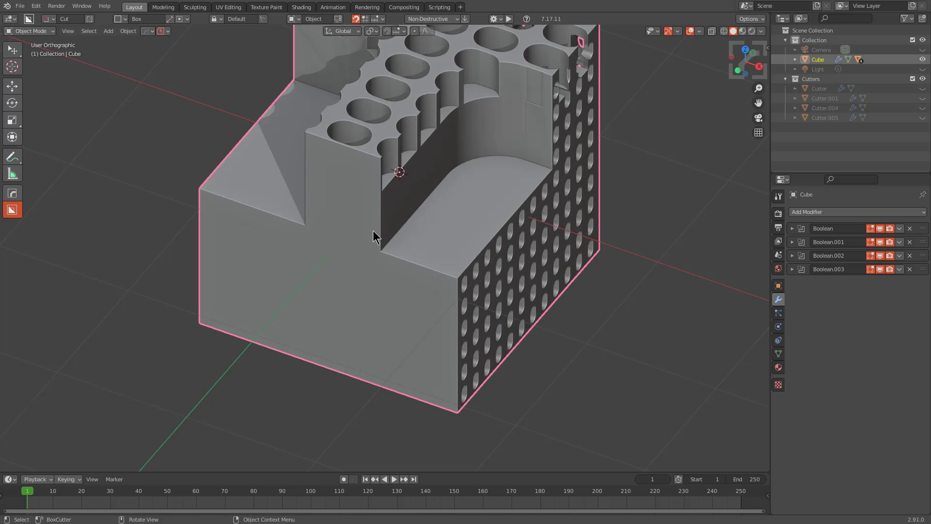
{"action": "middle_click_drag", "start_coordinate": [464, 246], "coordinate": [439, 243]}
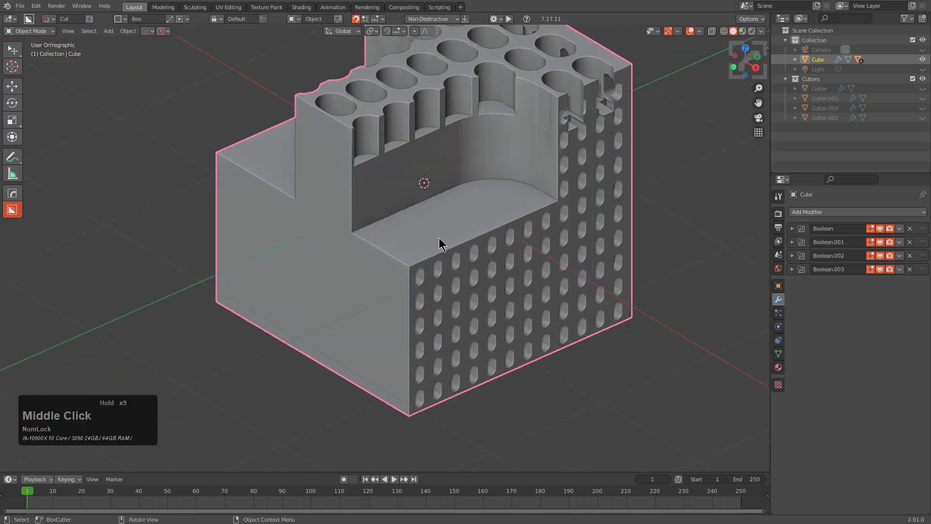
{"action": "scroll", "coordinate": [438, 244], "scroll_direction": "down", "scroll_amount": 2, "text": "ctrl"}
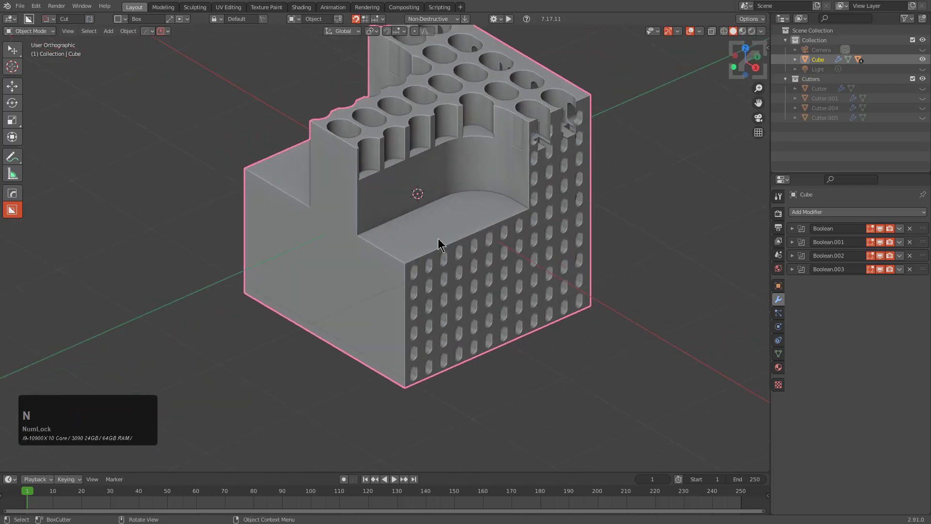
Step: Start a new file and show its default cube in the front orthographic view
{"action": "key", "text": "ctrl+n"}
{"action": "left_click", "coordinate": [439, 239]}
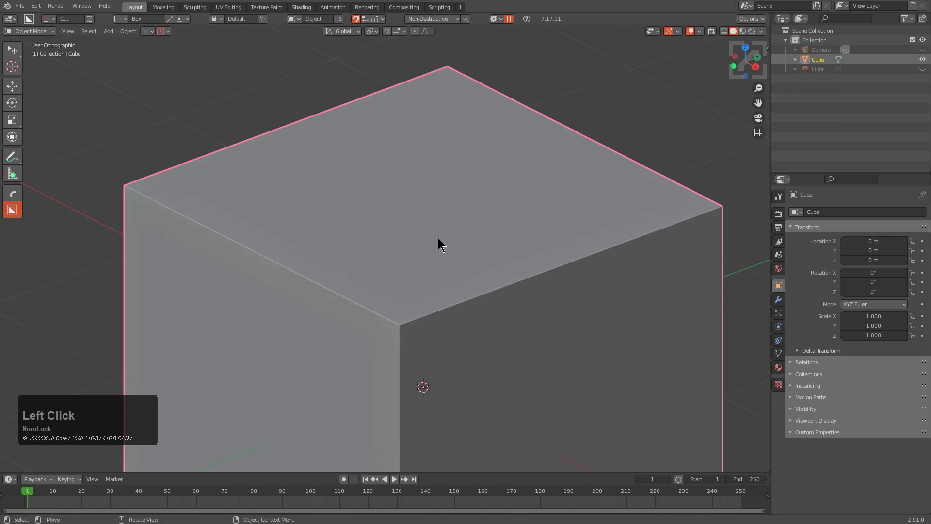
{"action": "key", "text": "KP_1"}
{"action": "key", "text": "KP_5"}
{"action": "key", "text": "KP_5"}
Step: Switch the BoxCutter shape to Ngon and draw a many-sided outline overlapping the left part of the cube's front face
{"action": "key", "text": "d"}
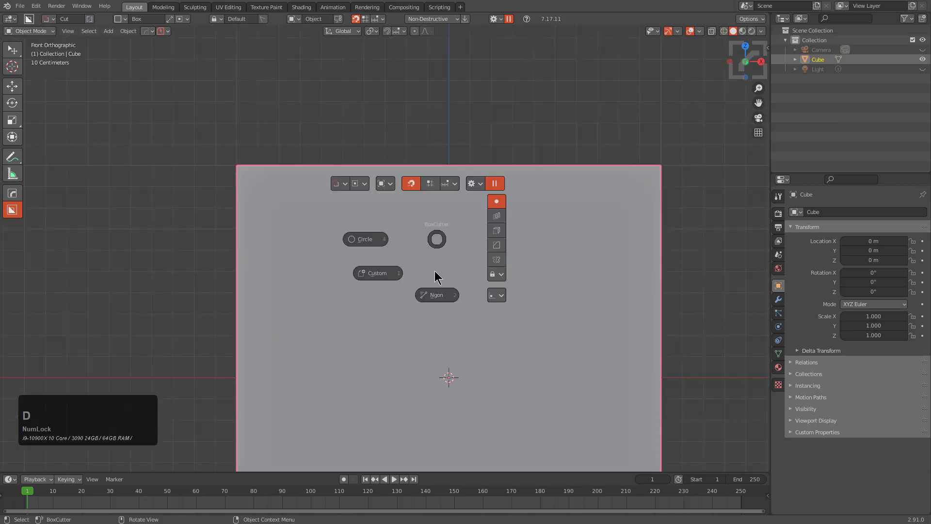
{"action": "left_click", "coordinate": [373, 279]}
{"action": "scroll", "coordinate": [370, 277], "scroll_direction": "down", "scroll_amount": 3}
{"action": "left_click", "coordinate": [334, 314]}
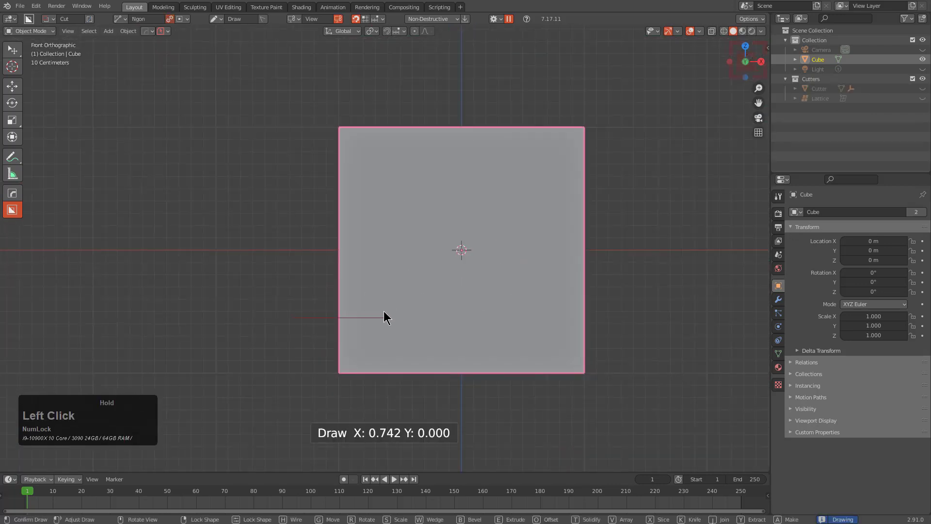
{"action": "left_click", "coordinate": [428, 280]}
{"action": "left_click", "coordinate": [420, 170]}
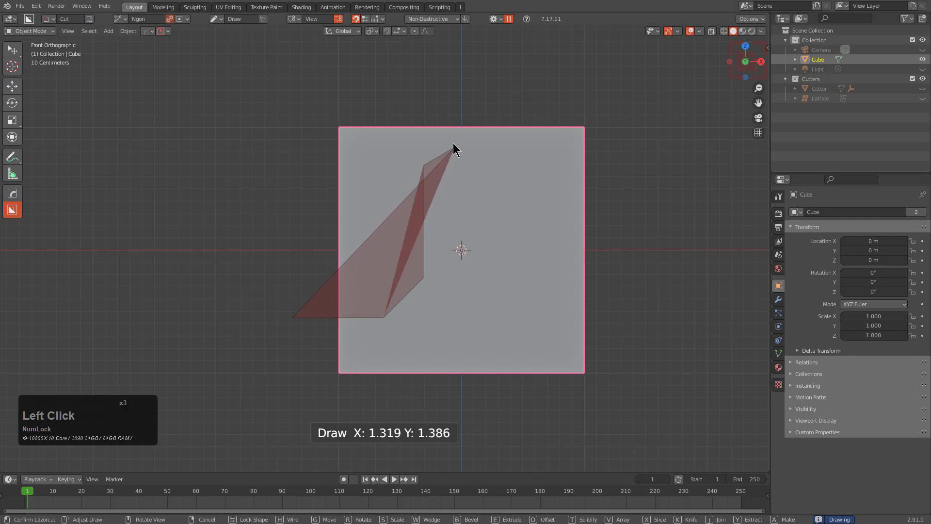
{"action": "left_click", "coordinate": [453, 144]}
{"action": "left_click", "coordinate": [464, 71]}
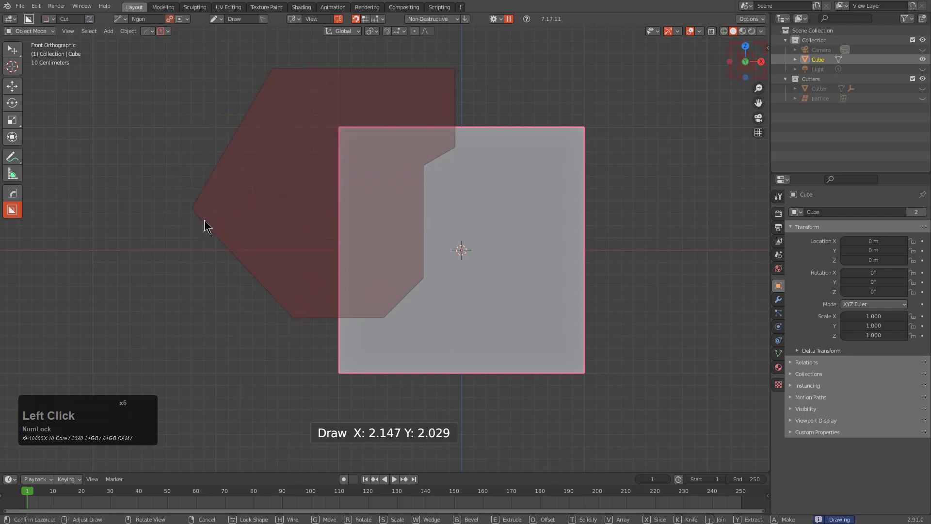
Step: Lock the Ngon cutter and extrude it partway through the cube
{"action": "right_click", "coordinate": [288, 147]}
{"action": "middle_click_drag", "start_coordinate": [263, 193], "coordinate": [470, 302]}
{"action": "left_click_drag", "start_coordinate": [497, 287], "coordinate": [345, 191]}
Step: Select the locked Ngon cutter in the scene hierarchy and show its modifier stack
{"action": "left_click", "coordinate": [820, 90]}
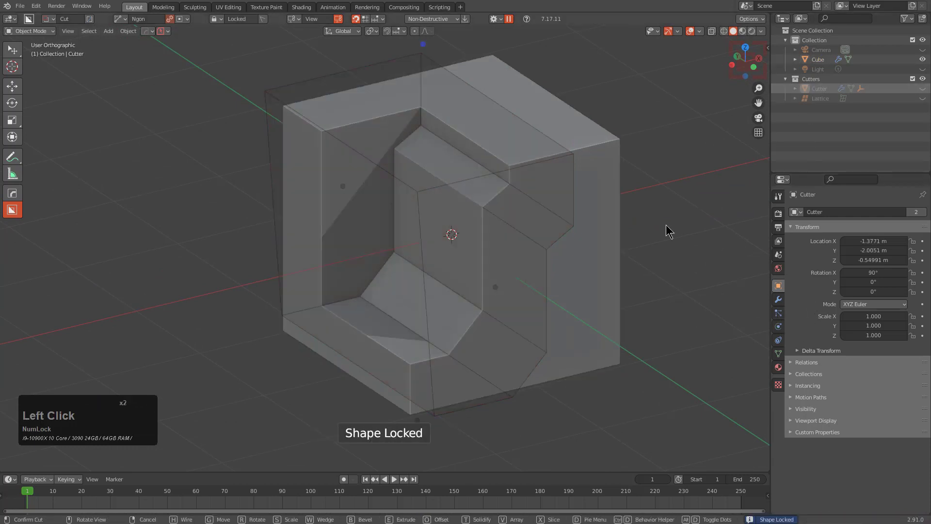
{"action": "middle_click_drag", "start_coordinate": [667, 228], "coordinate": [753, 318]}
{"action": "left_click", "coordinate": [778, 299]}
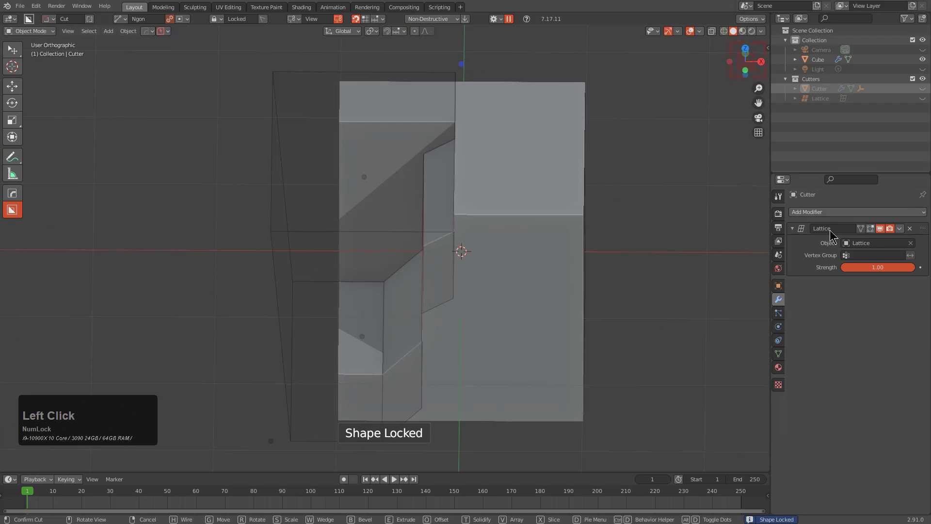
Step: Bevel the locked Ngon cutter to a width of about 0.593, rounding its corners
{"action": "left_click", "coordinate": [461, 64]}
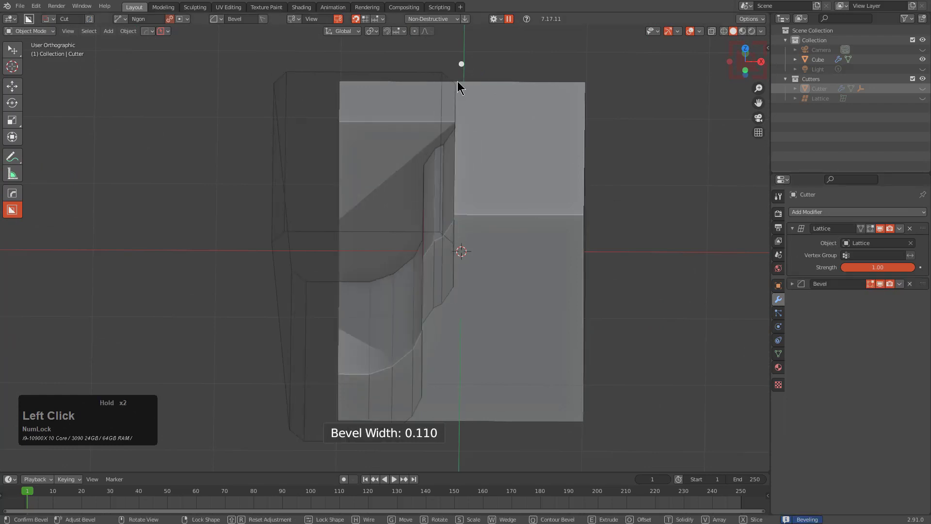
{"action": "left_click", "coordinate": [509, 185]}
{"action": "middle_click_drag", "start_coordinate": [509, 185], "coordinate": [430, 95]}
{"action": "left_click_drag", "start_coordinate": [431, 52], "coordinate": [407, 99]}
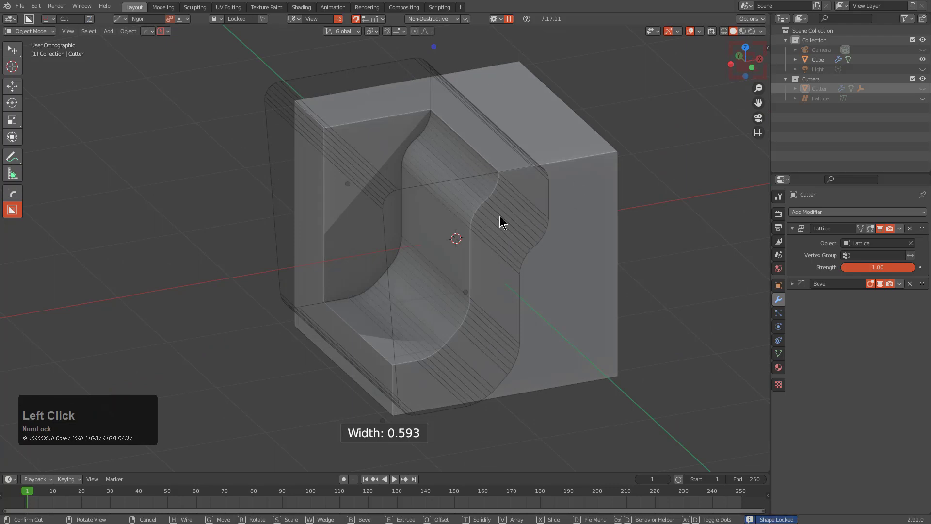
{"action": "middle_click_drag", "start_coordinate": [499, 216], "coordinate": [454, 258]}
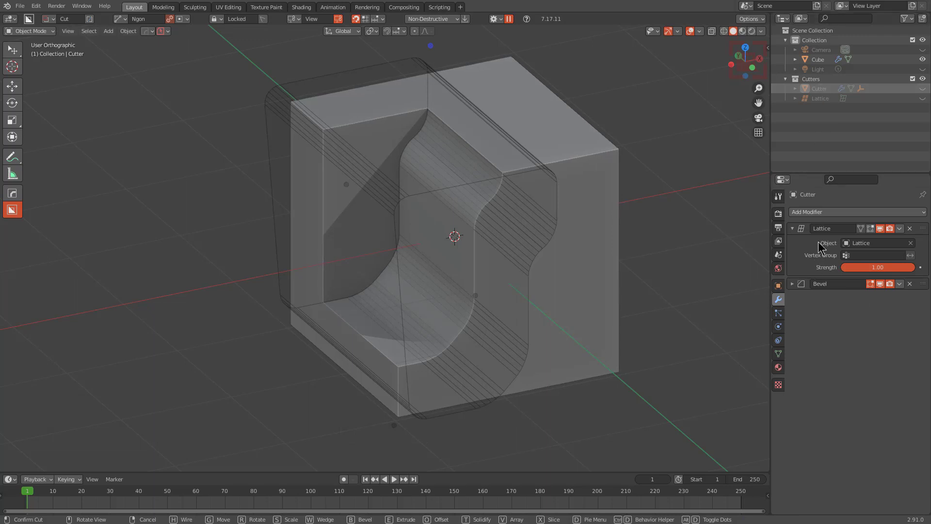
Step: Switch the BoxCutter shape to Box, draw a box cut across the cube's lower front corner, extrude it about 0.579 and lock it
{"action": "key", "text": "d"}
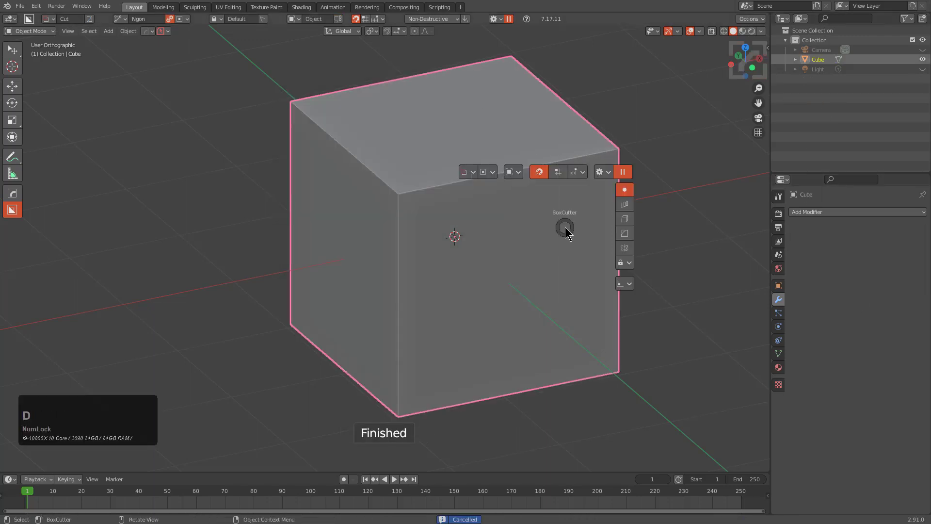
{"action": "left_click", "coordinate": [509, 261]}
{"action": "left_click_drag", "start_coordinate": [496, 240], "coordinate": [316, 363]}
{"action": "key", "text": "Tab"}
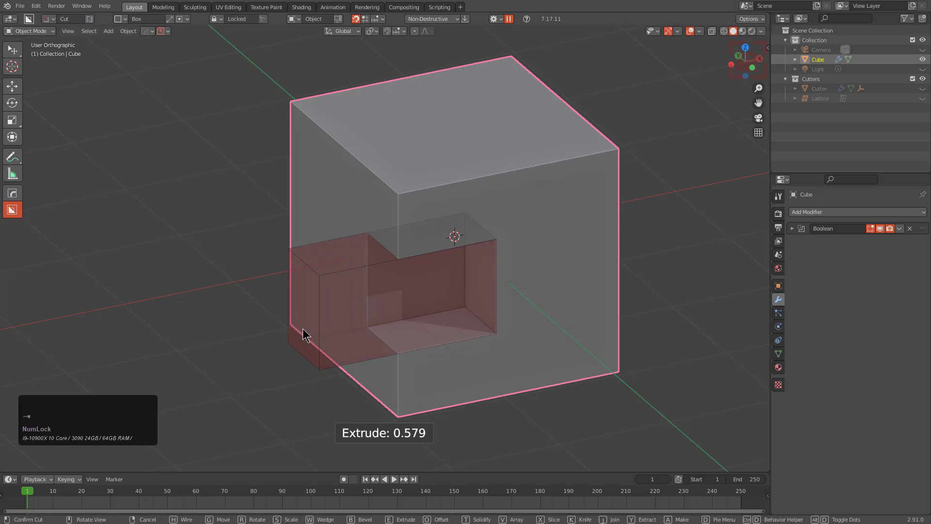
Step: Select the locked box cutter, bevel it to a width of about 0.423 and cancel the cut
{"action": "left_click", "coordinate": [819, 89]}
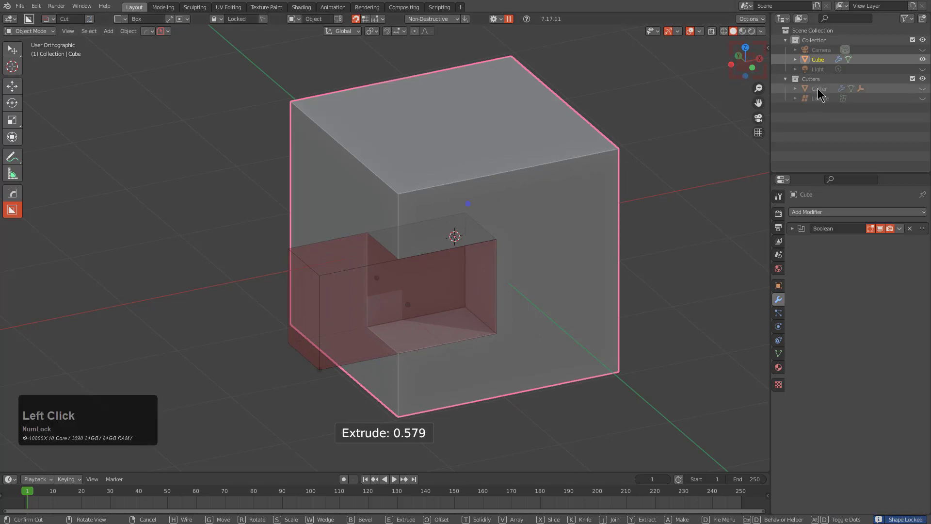
{"action": "key", "text": "b"}
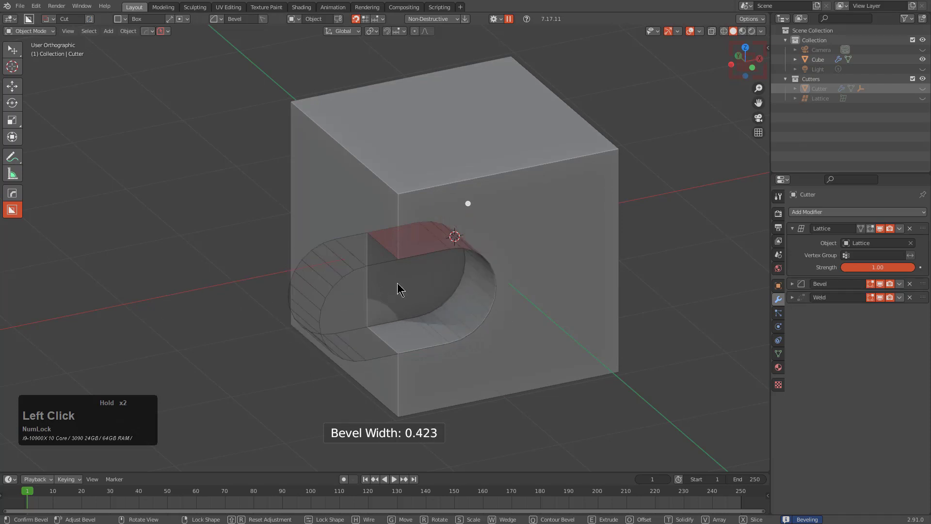
{"action": "right_click", "coordinate": [553, 263]}
{"action": "right_click", "coordinate": [554, 263]}
Step: Switch the BoxCutter shape to Ngon and, in the front orthographic view, draw a many-sided outline overlapping the cube's left part
{"action": "key", "text": "d"}
{"action": "left_click", "coordinate": [501, 333]}
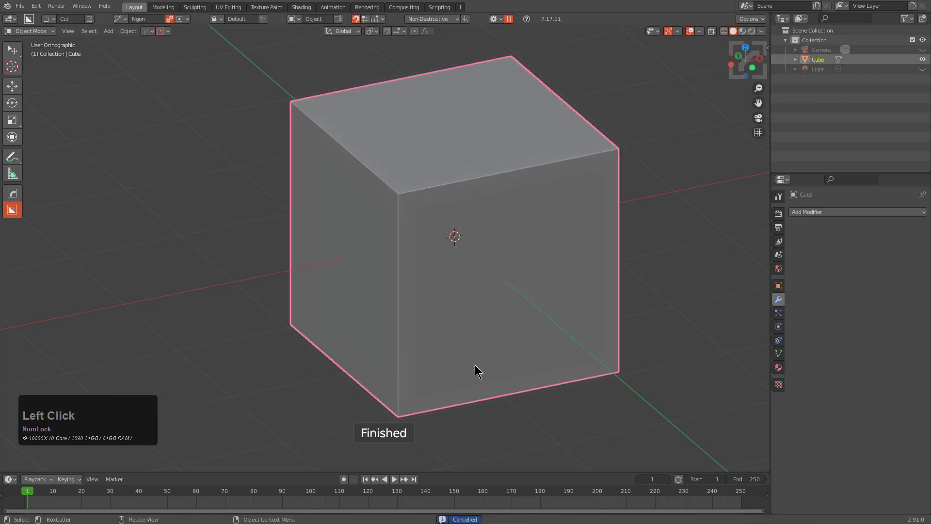
{"action": "middle_click_drag", "start_coordinate": [476, 365], "coordinate": [442, 331], "text": "alt"}
{"action": "left_click", "coordinate": [280, 354]}
{"action": "left_click", "coordinate": [411, 354]}
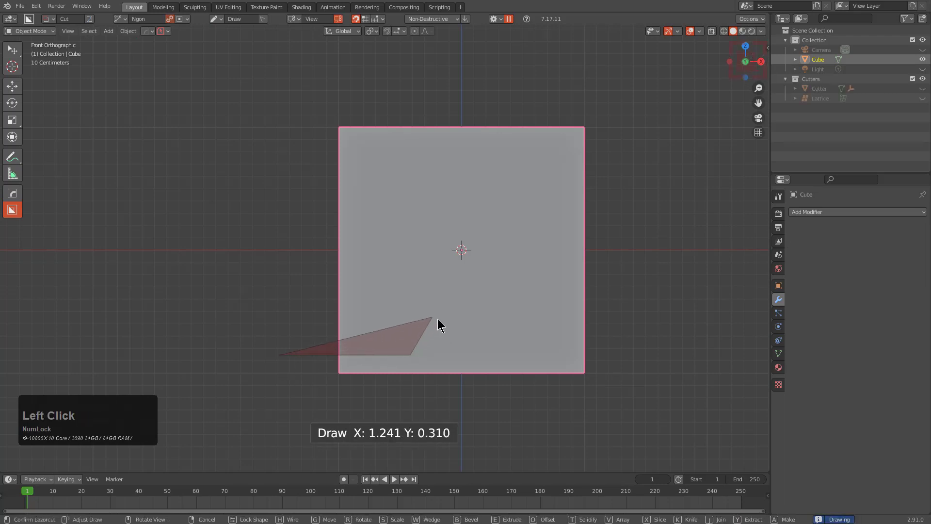
{"action": "left_click", "coordinate": [443, 320]}
{"action": "left_click", "coordinate": [442, 199]}
{"action": "left_click", "coordinate": [468, 172]}
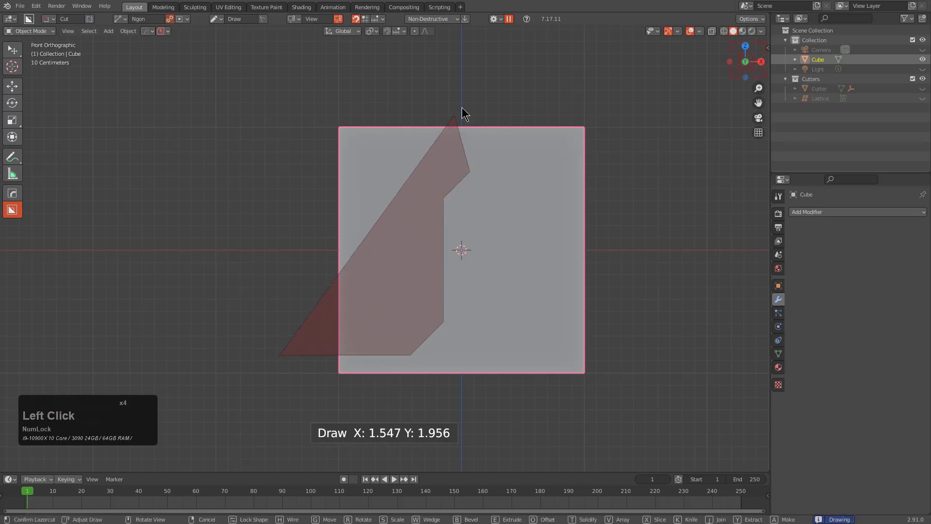
{"action": "left_click", "coordinate": [473, 87]}
{"action": "right_click", "coordinate": [272, 97]}
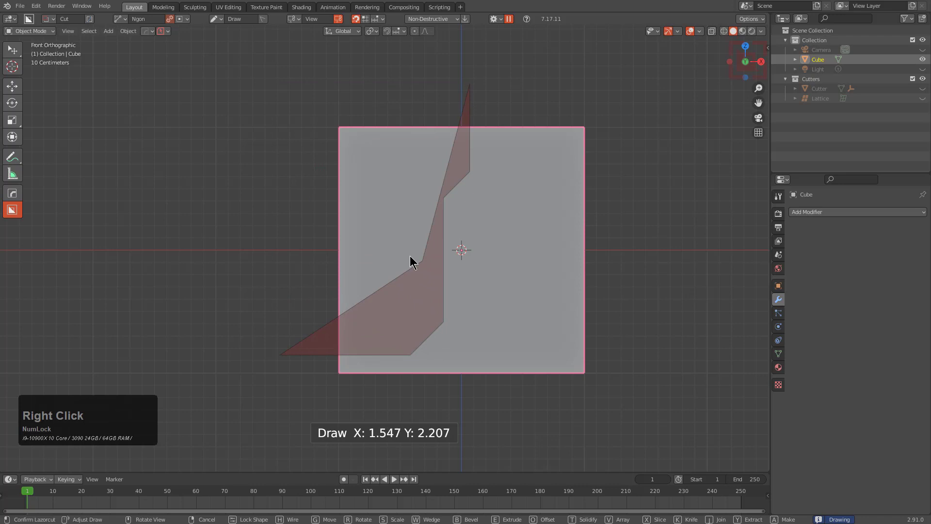
{"action": "left_click", "coordinate": [283, 89]}
Step: Finish the Ngon outline, lock the cutter and extrude it partway through the cube
{"action": "right_click", "coordinate": [265, 188]}
{"action": "middle_click_drag", "start_coordinate": [266, 192], "coordinate": [536, 365]}
{"action": "left_click_drag", "start_coordinate": [537, 366], "coordinate": [411, 260]}
{"action": "middle_click_drag", "start_coordinate": [411, 261], "coordinate": [554, 286]}
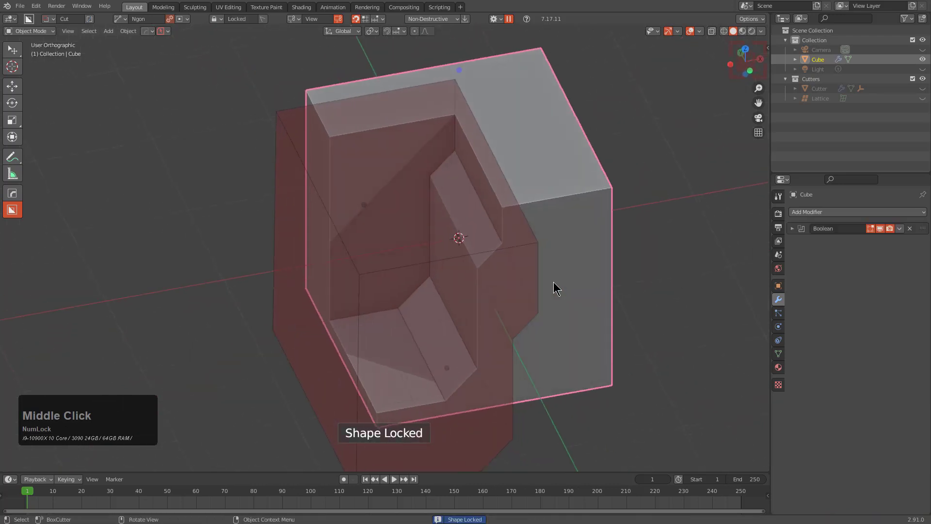
Step: Select the locked Ngon cutter in the scene hierarchy and bevel it to a width of about 0.576
{"action": "left_click_drag", "start_coordinate": [459, 71], "coordinate": [242, 148]}
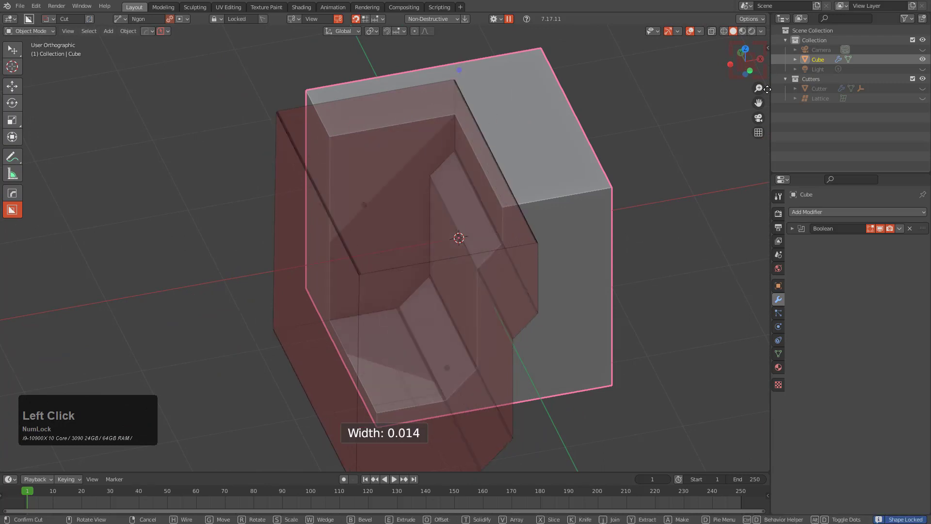
{"action": "left_click", "coordinate": [820, 89]}
{"action": "left_click_drag", "start_coordinate": [459, 76], "coordinate": [504, 270]}
{"action": "middle_click_drag", "start_coordinate": [505, 270], "coordinate": [555, 260]}
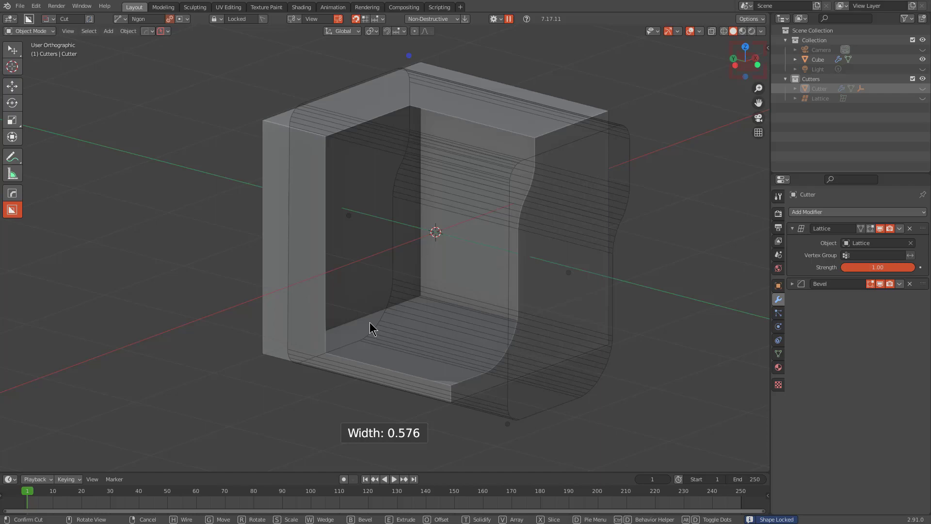
{"action": "middle_click_drag", "start_coordinate": [369, 327], "coordinate": [489, 315]}
Step: Add a Weld modifier to the Ngon cutter, after its Bevel modifier
{"action": "left_click", "coordinate": [830, 212]}
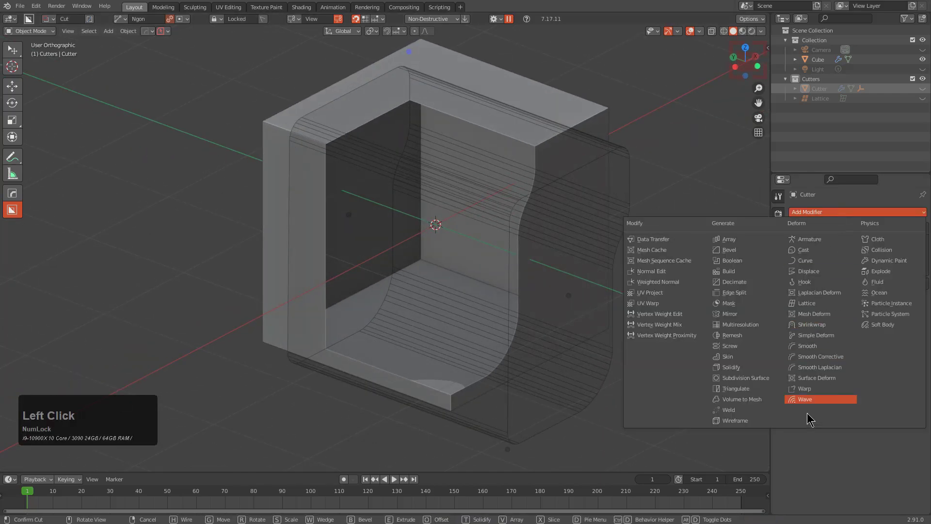
{"action": "left_click", "coordinate": [752, 413]}
{"action": "middle_click_drag", "start_coordinate": [692, 382], "coordinate": [374, 253]}
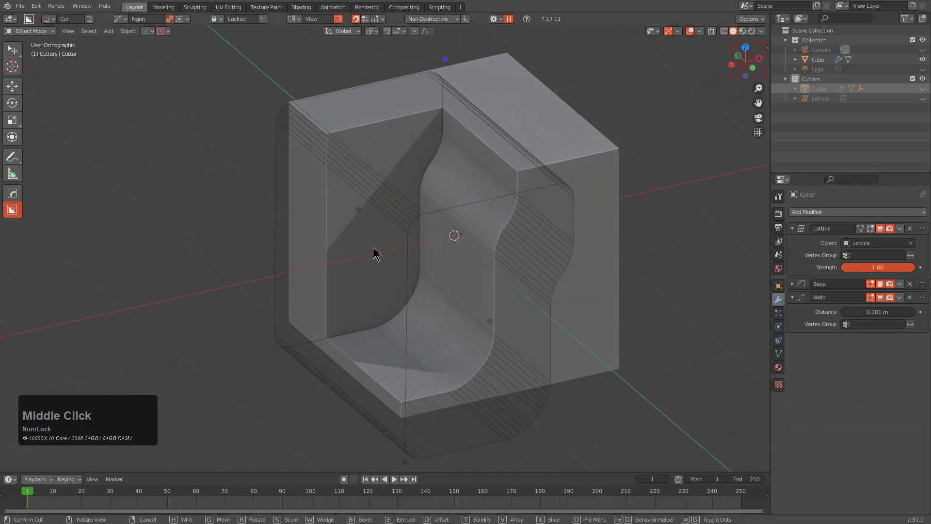